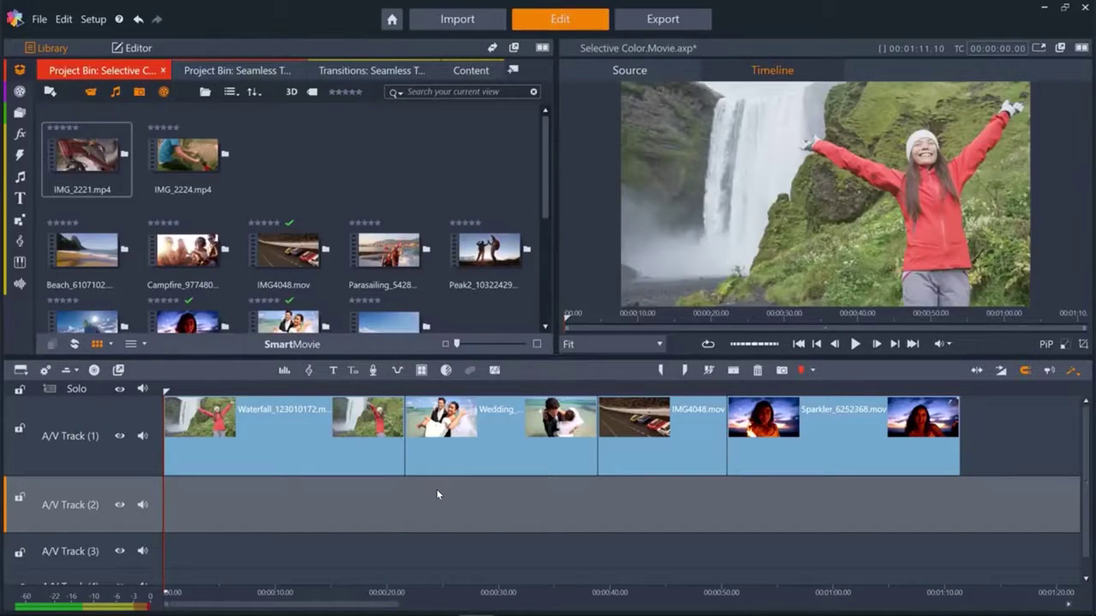
# Apply the Color category's Selective Color effect to the Waterfall clip at default settings (Desaturation 100, Edge Softness 0)
pyautogui.click(299, 454)
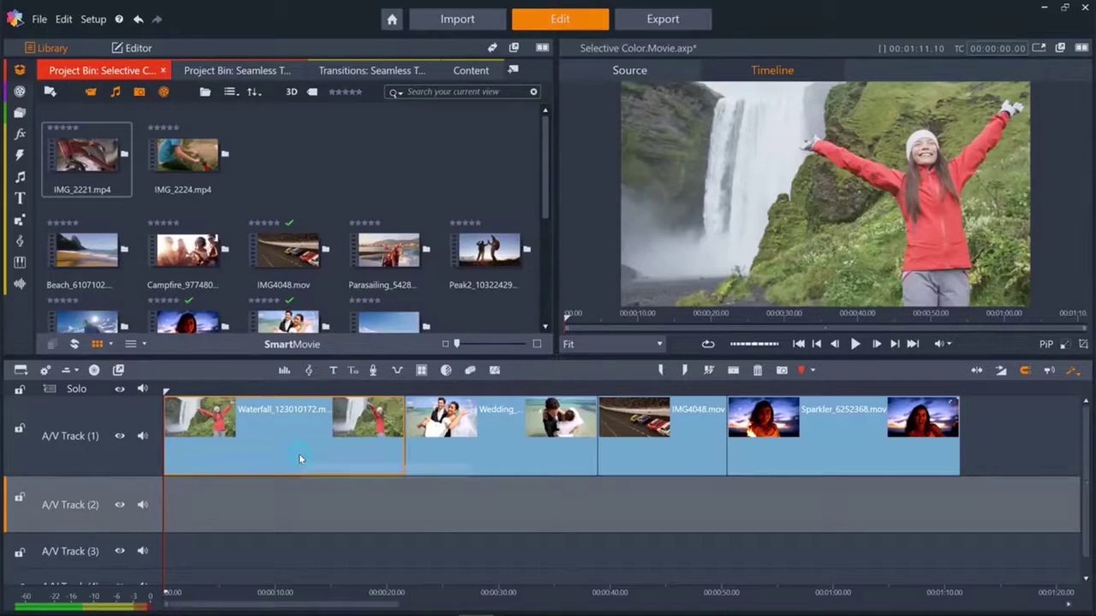
pyautogui.click(142, 49)
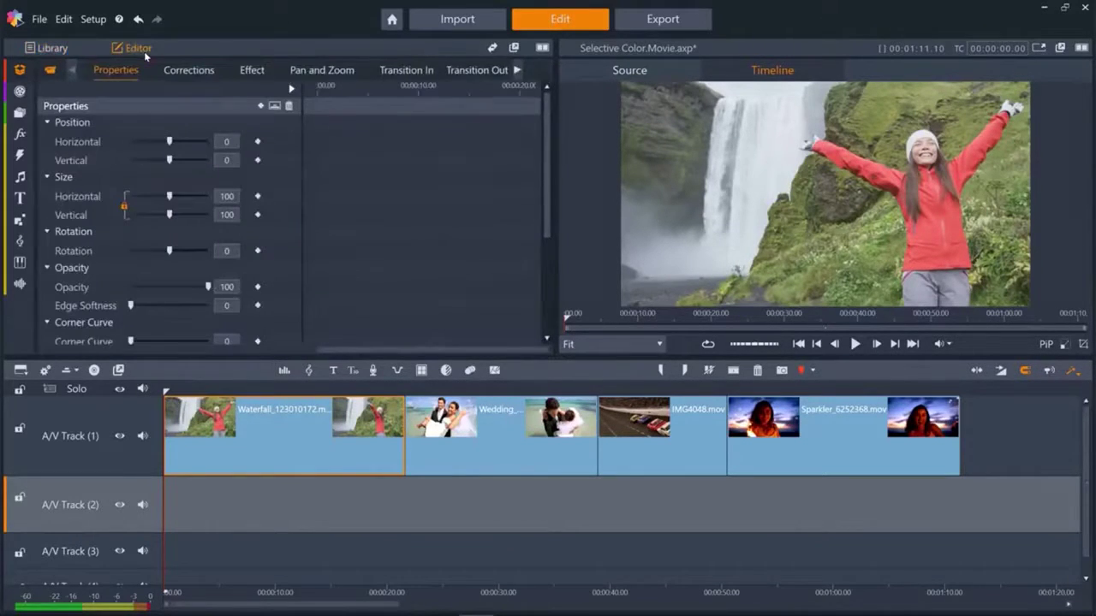
pyautogui.click(254, 72)
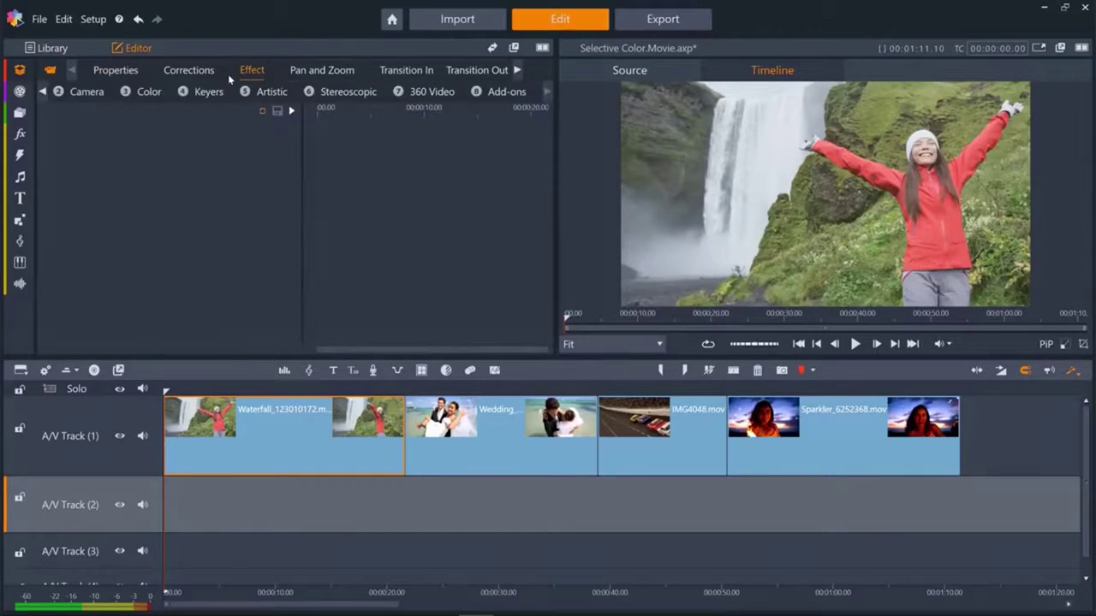
pyautogui.click(142, 91)
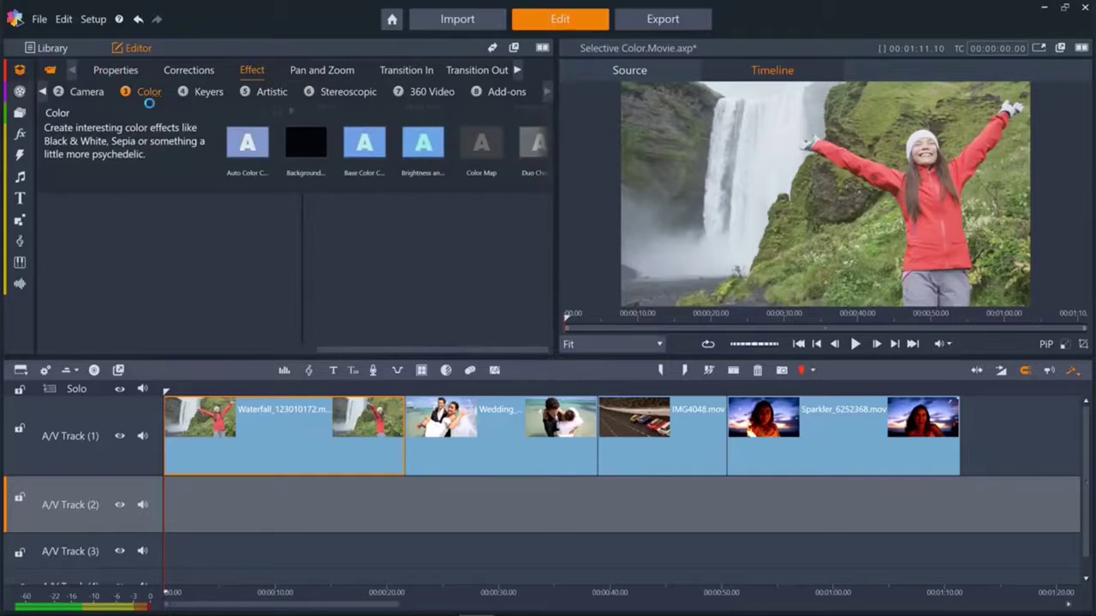
pyautogui.click(538, 150)
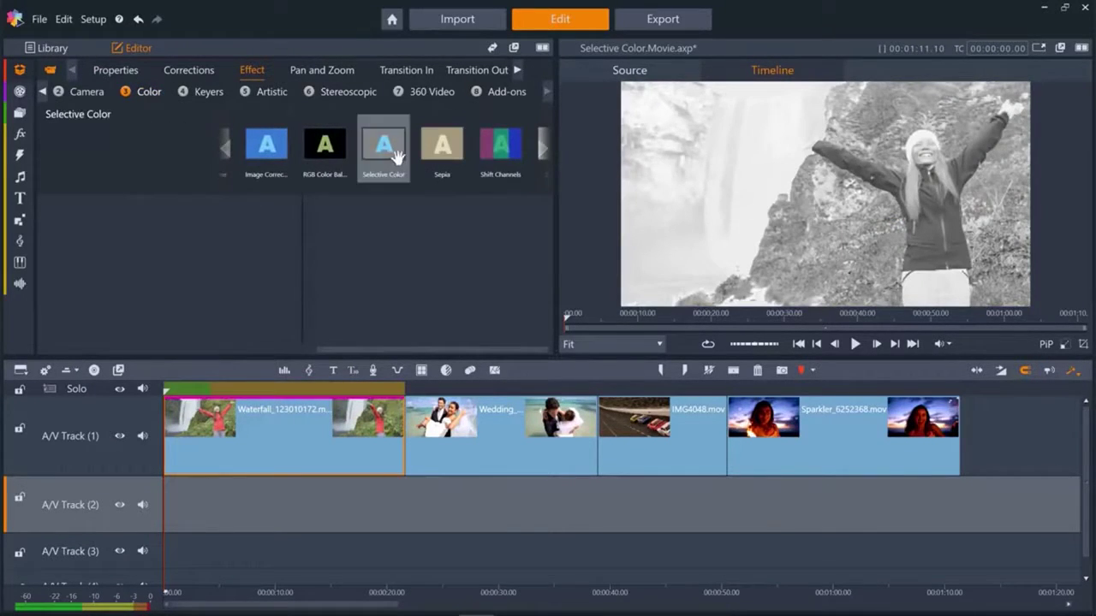
pyautogui.click(383, 147)
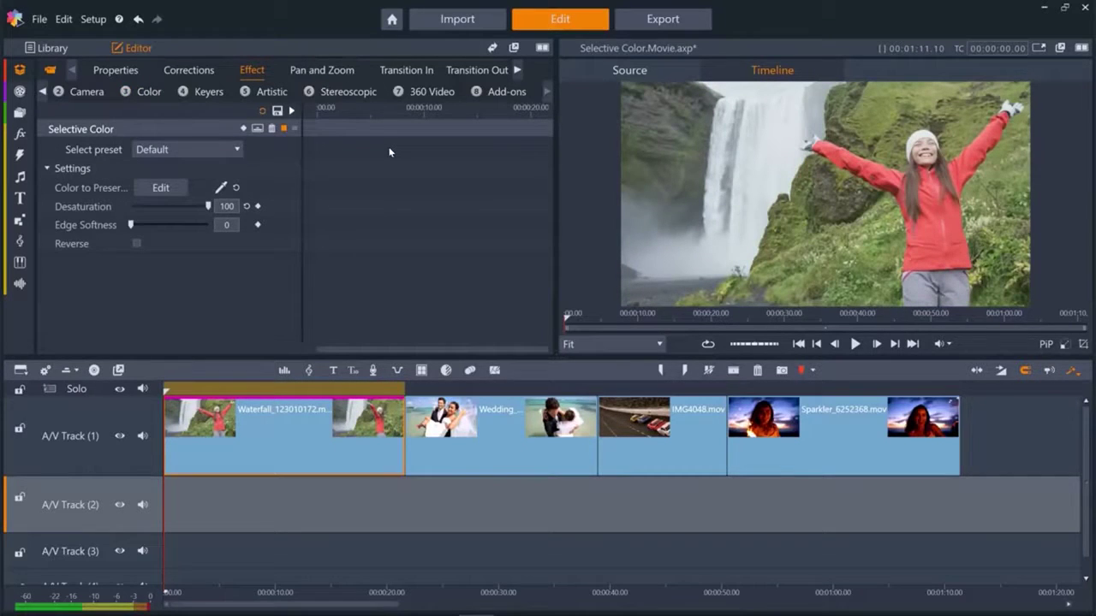
# Eyedrop the woman's red jacket as the colour to preserve, then play and pause to check
pyautogui.click(221, 187)
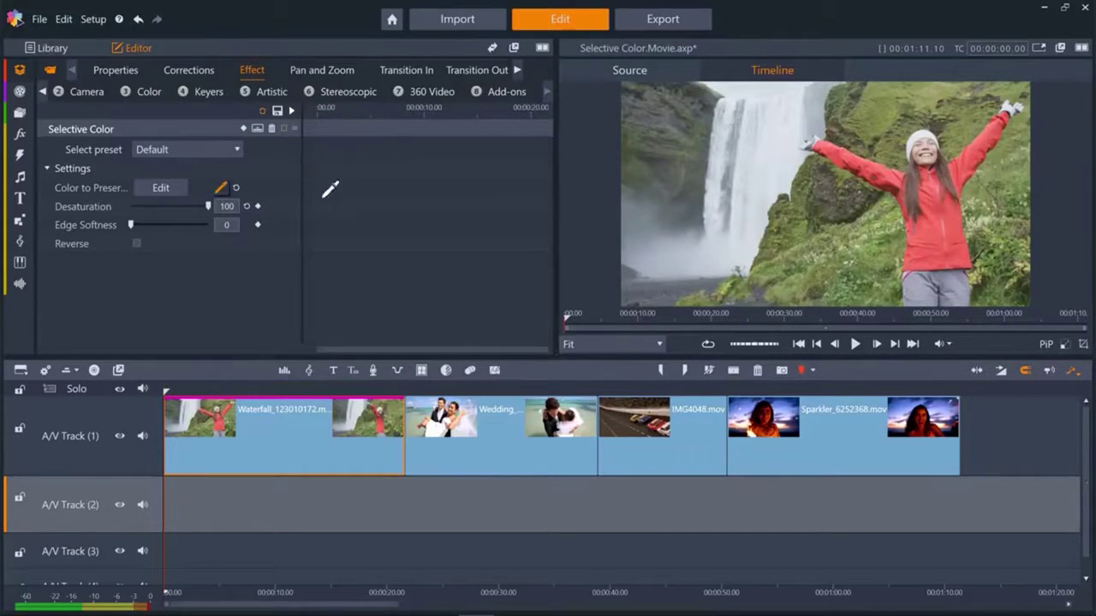
pyautogui.click(938, 256)
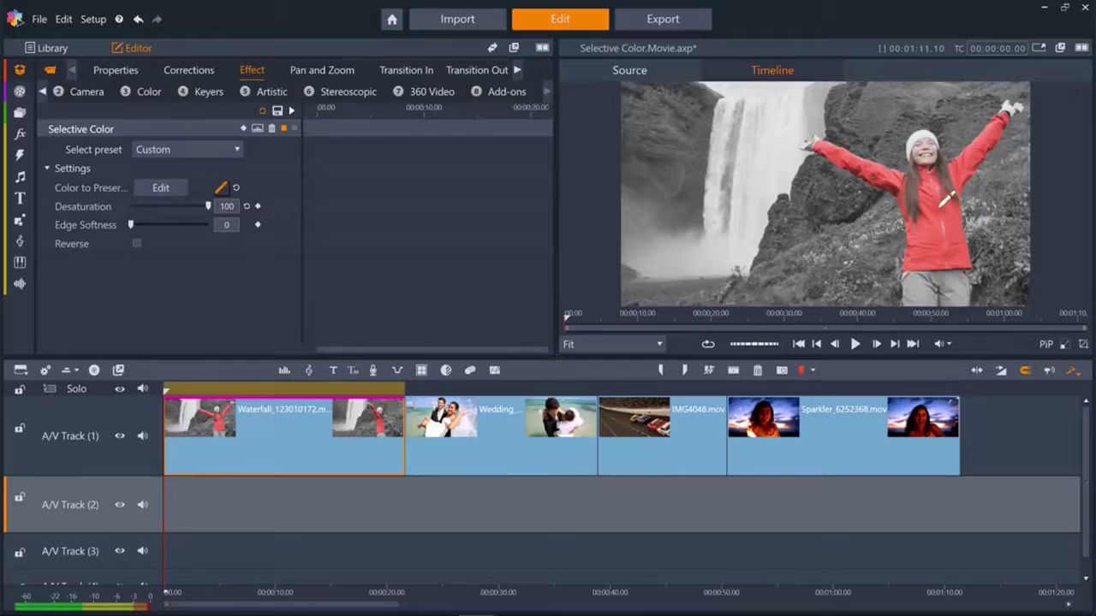
pyautogui.click(856, 344)
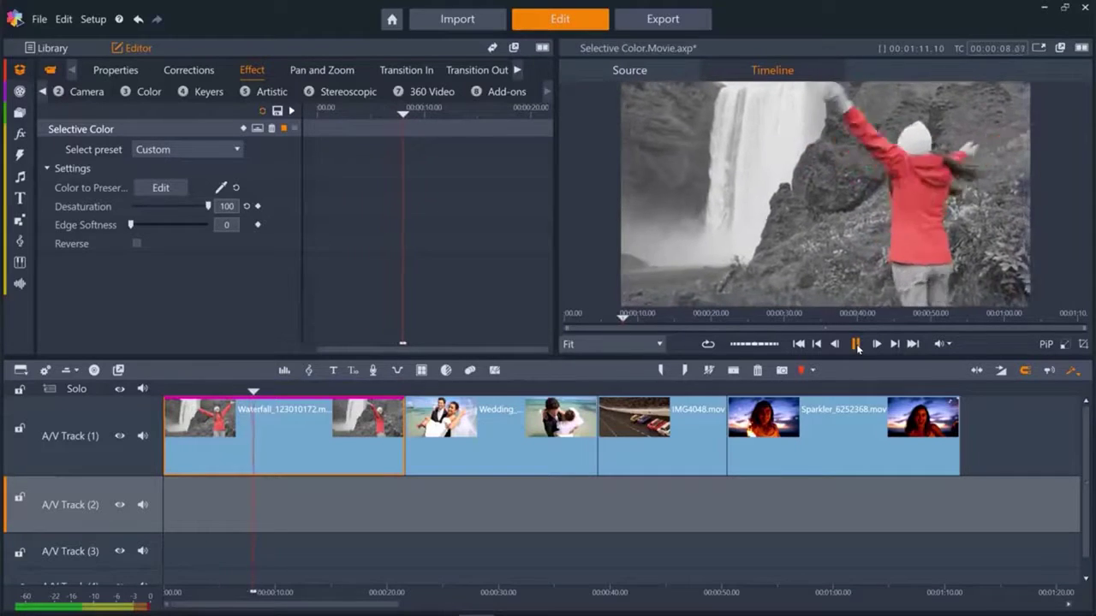
pyautogui.click(855, 344)
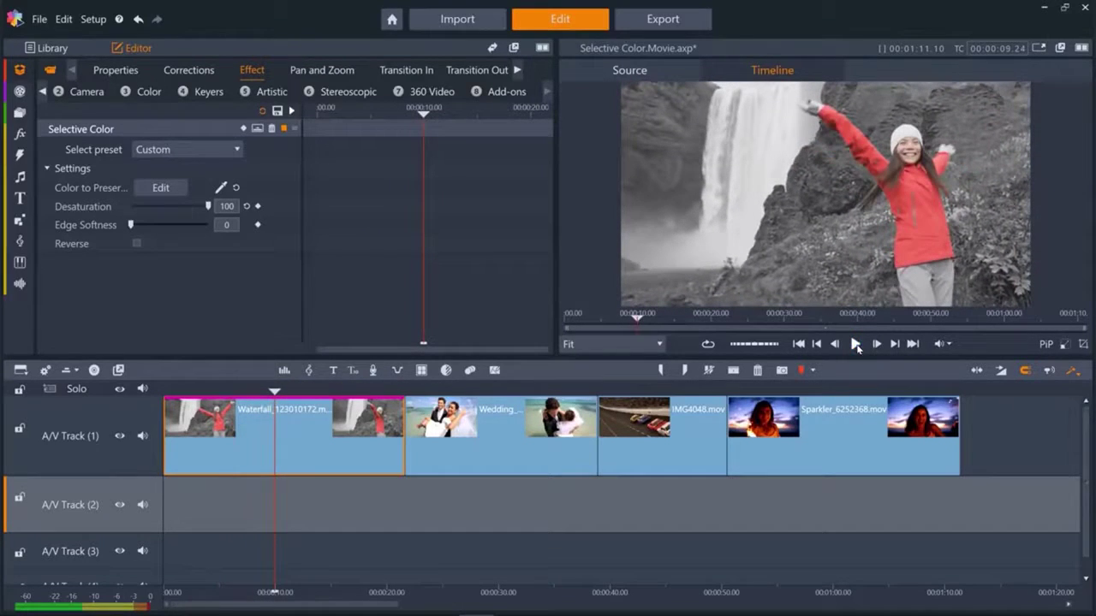
# Apply Selective Color from the Color effects to the Wedding clip
pyautogui.click(473, 441)
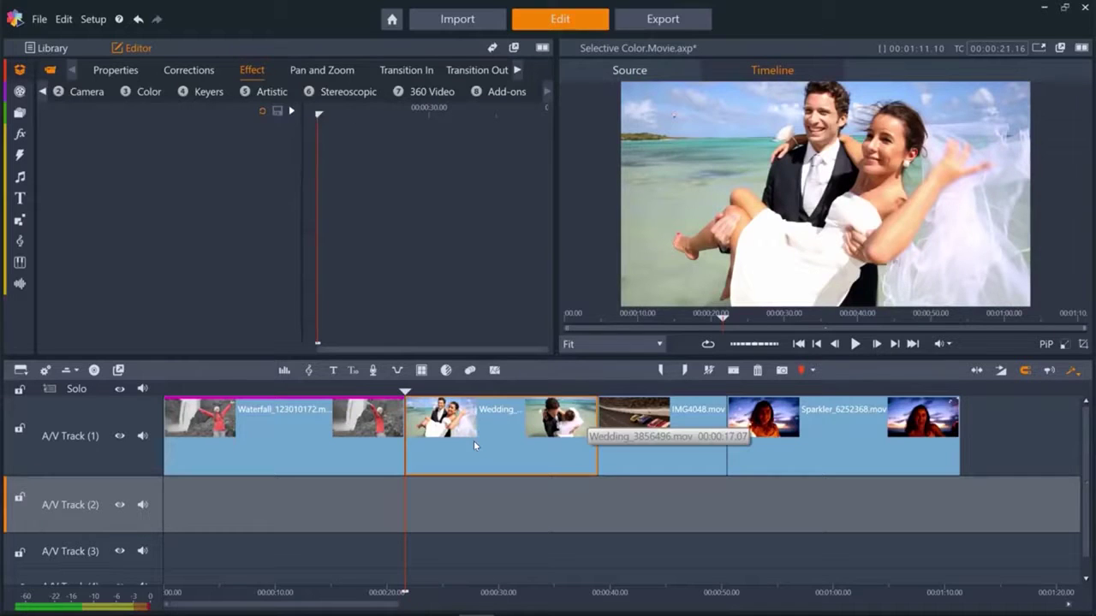
pyautogui.click(158, 94)
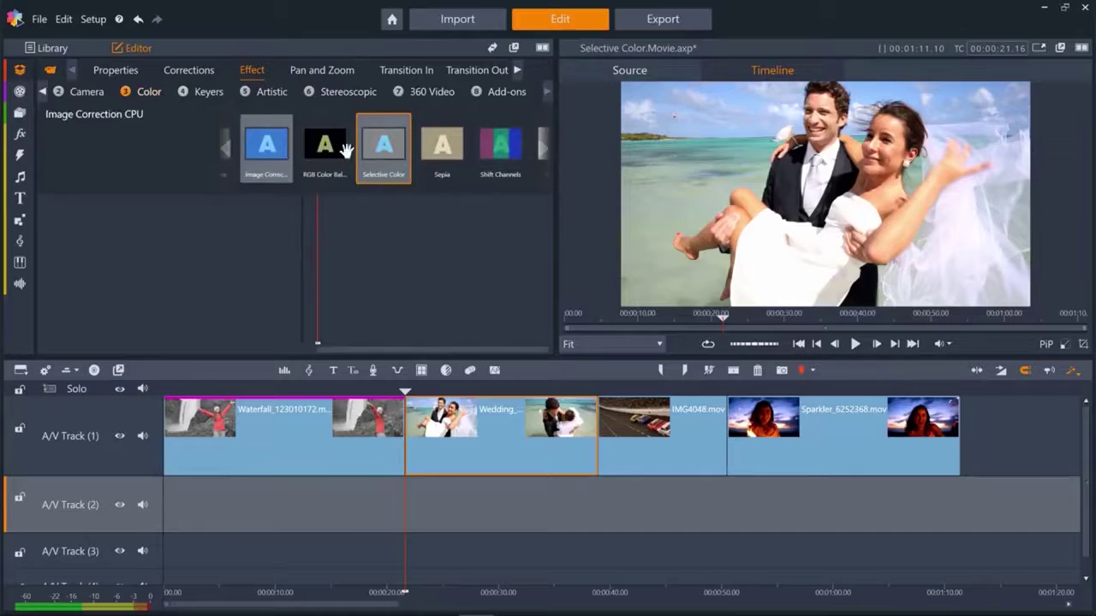
pyautogui.doubleClick(394, 151)
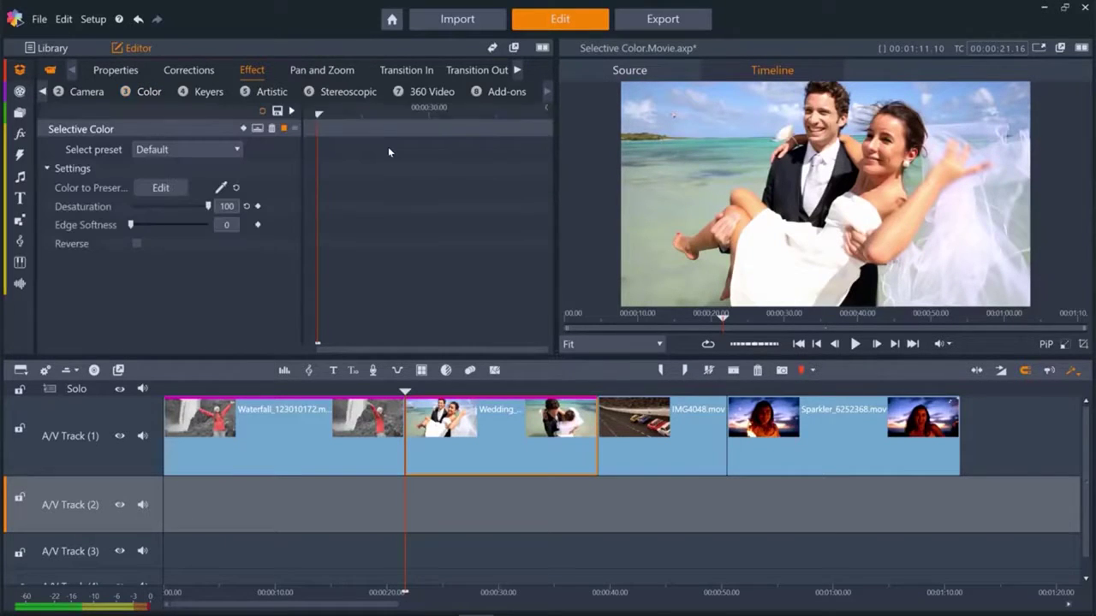
# Preserve the turquoise sea and blue sky with the eyedropper, then play and pause to review
pyautogui.click(221, 188)
pyautogui.click(745, 181)
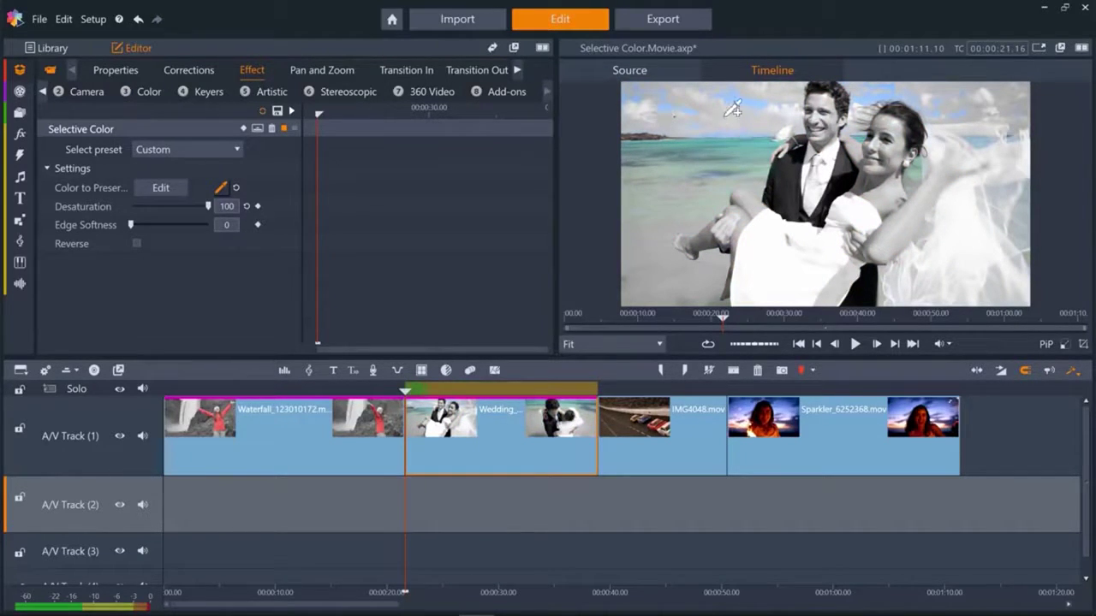
pyautogui.moveTo(722, 98); pyautogui.dragTo(747, 121)
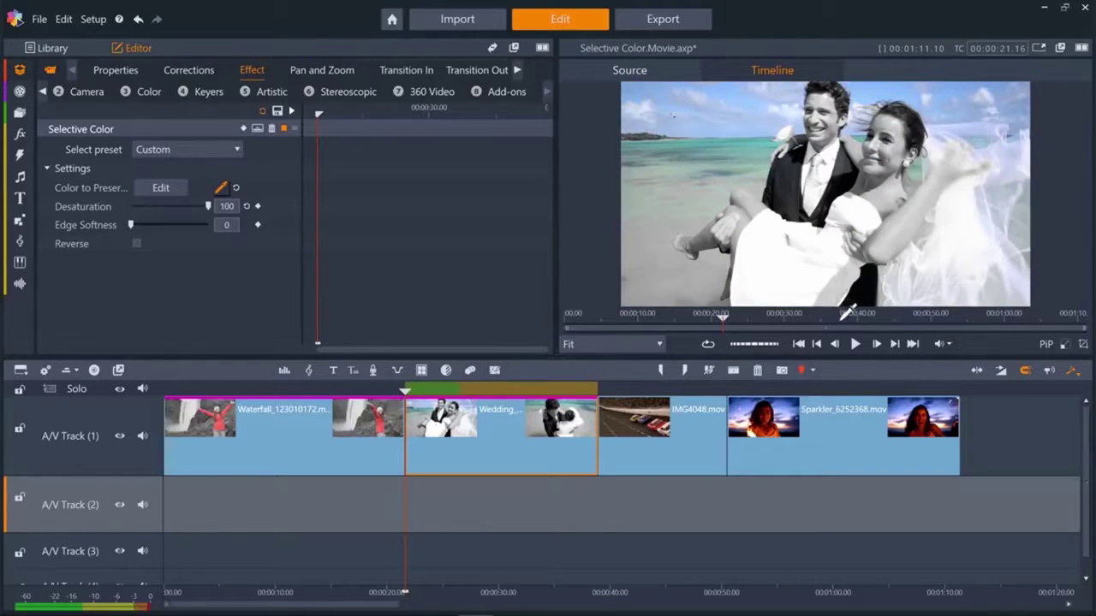
pyautogui.click(854, 344)
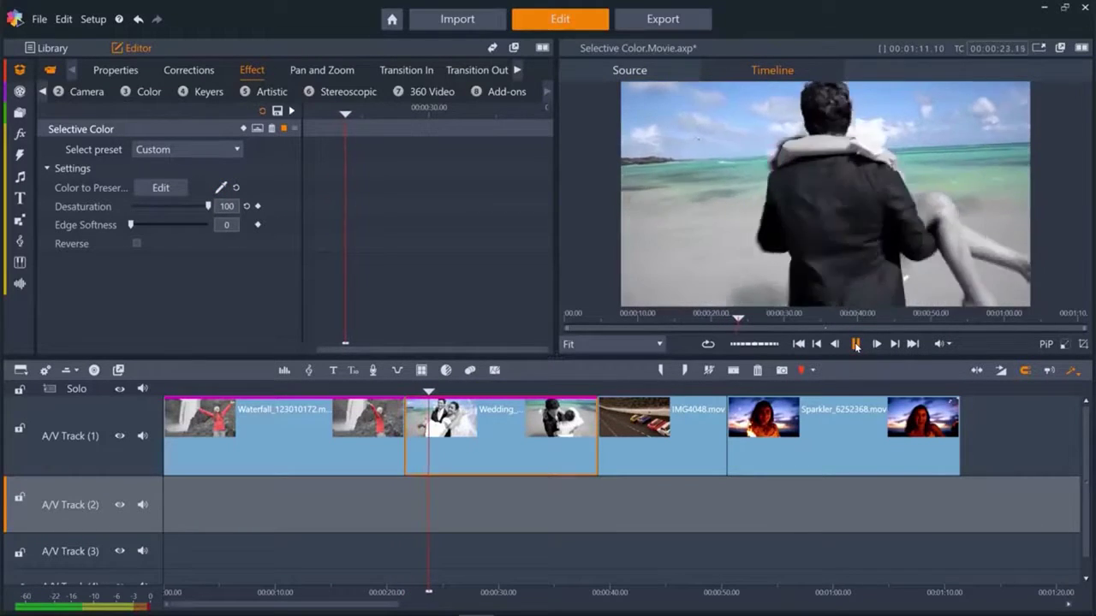
pyautogui.click(855, 344)
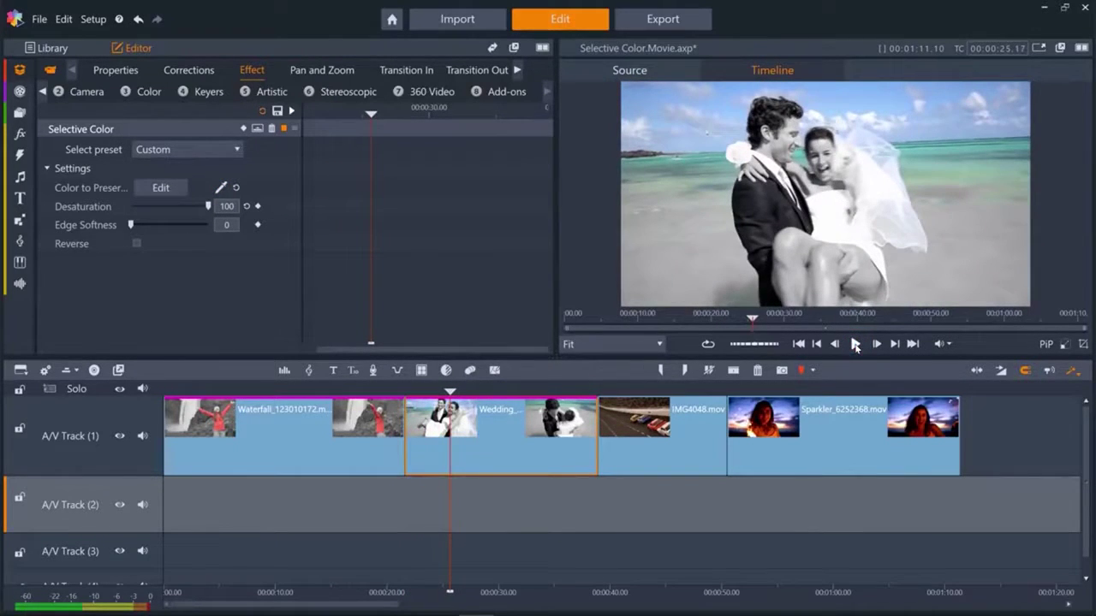
# Scrub the IMG4048 race clip to a side-on car shot and apply Selective Color
pyautogui.click(683, 445)
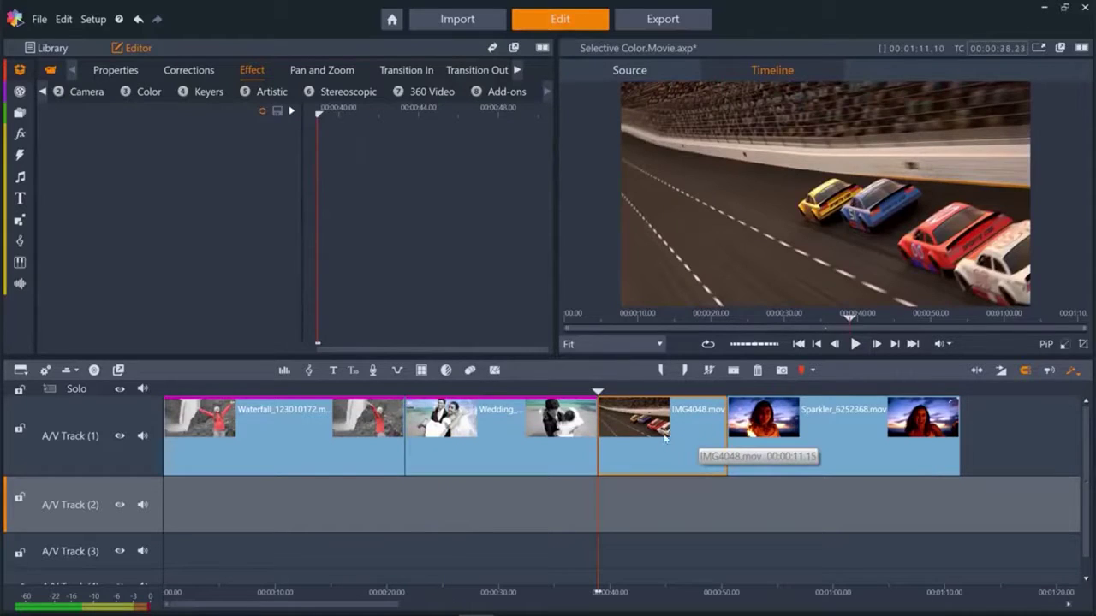
pyautogui.moveTo(600, 392); pyautogui.dragTo(693, 389)
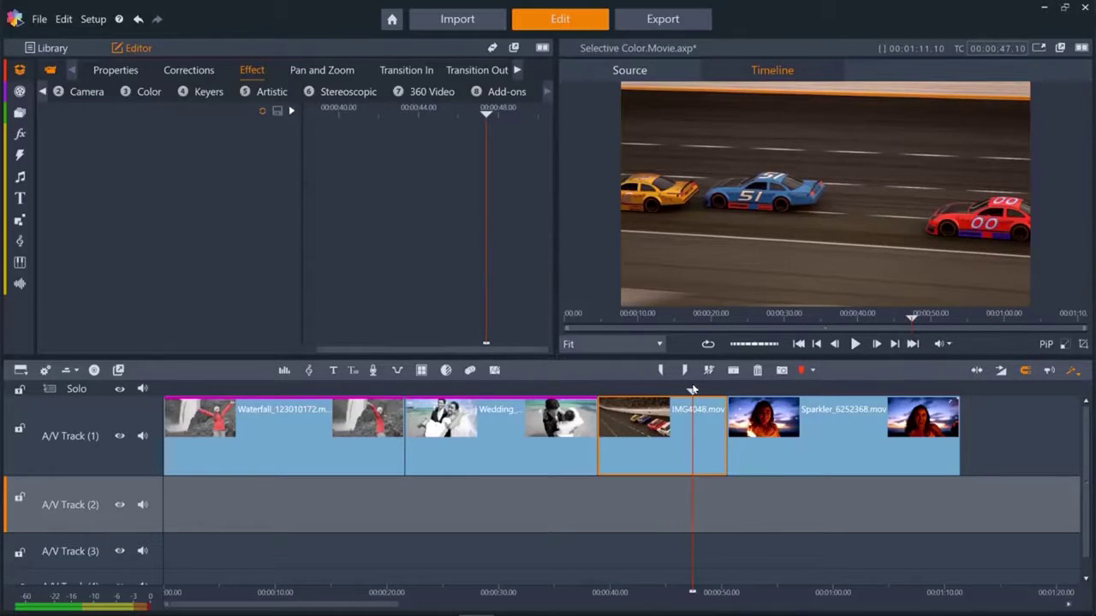
pyautogui.click(154, 93)
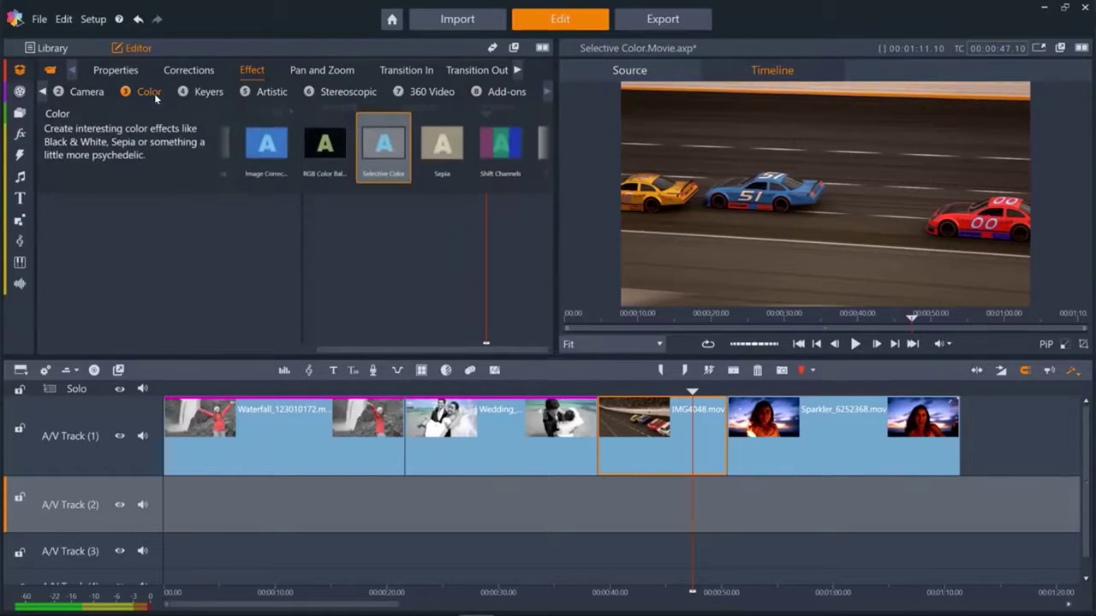
pyautogui.doubleClick(394, 162)
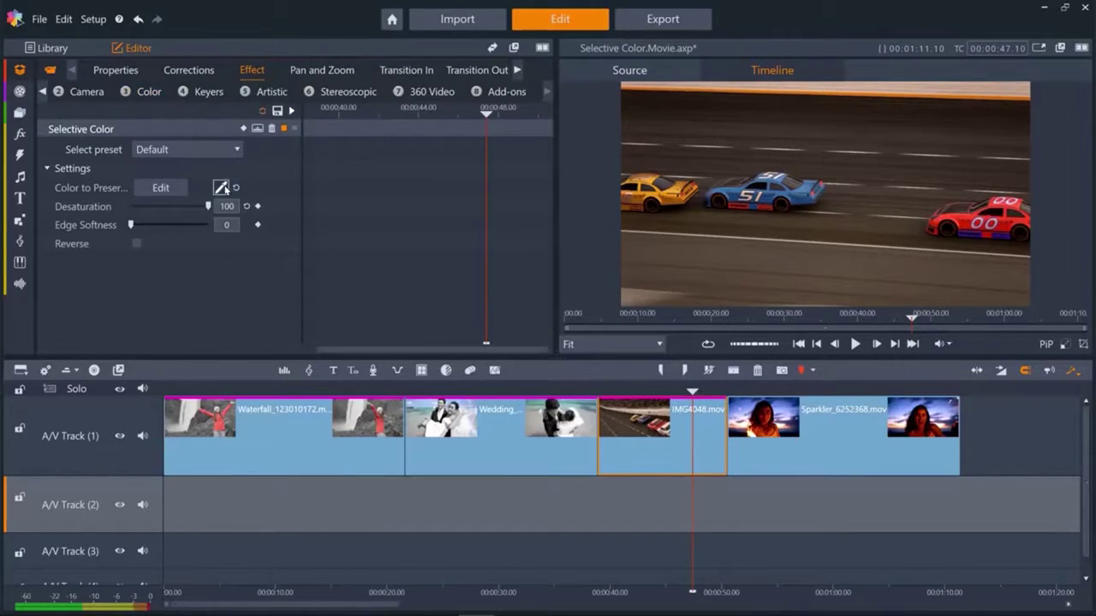
# Eyedrop the red 00 car and its blue trim as preserved colours, then turn off the eyedropper
pyautogui.click(220, 188)
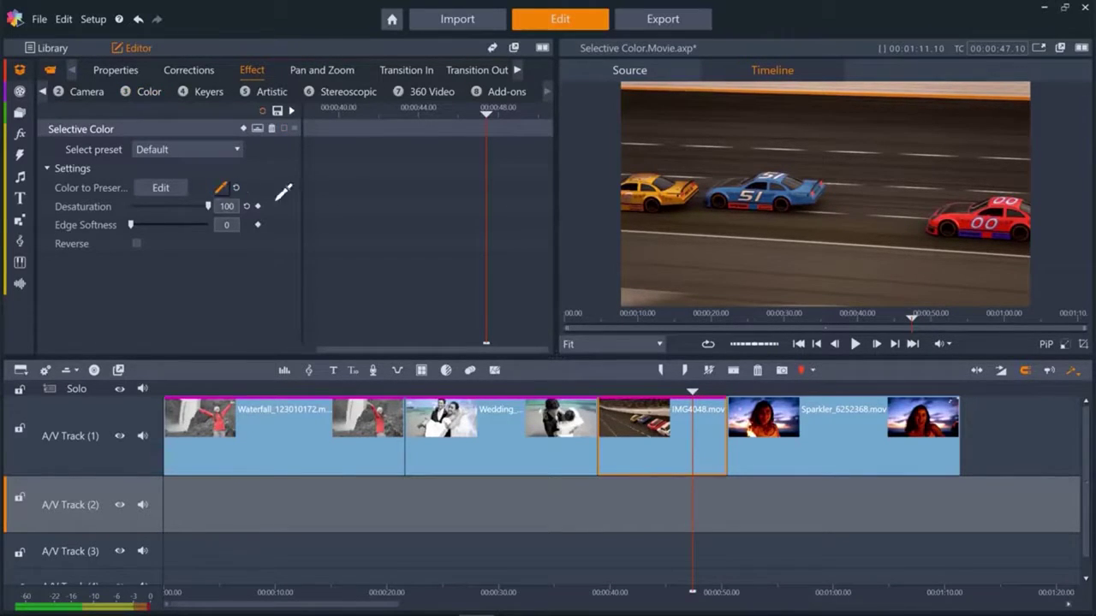
pyautogui.click(957, 231)
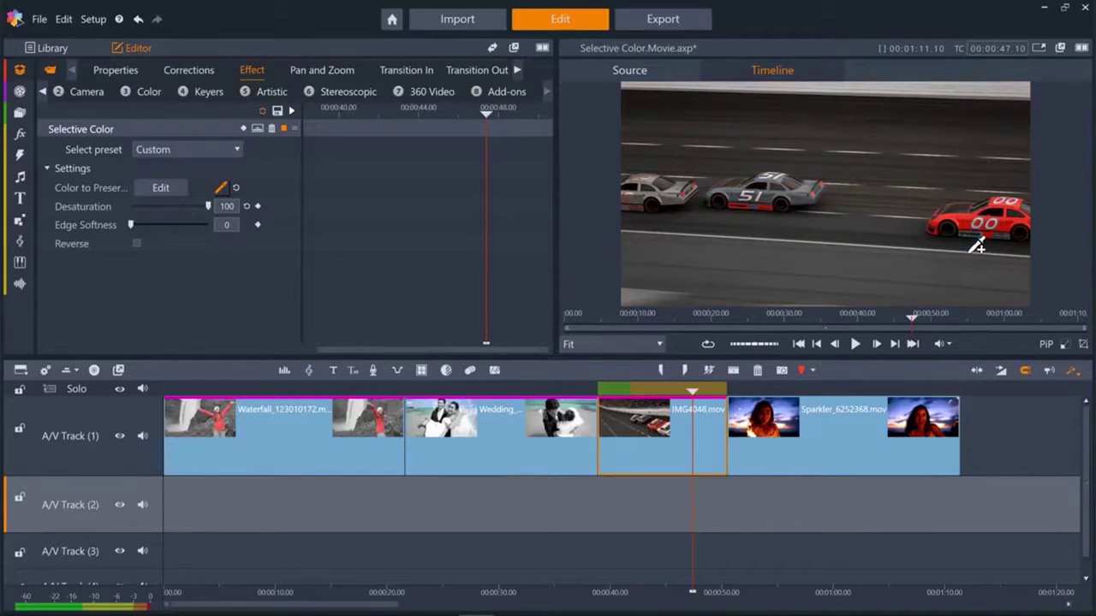
pyautogui.keyDown('shift'); pyautogui.click(975, 246); pyautogui.keyUp('shift')
pyautogui.click(221, 188)
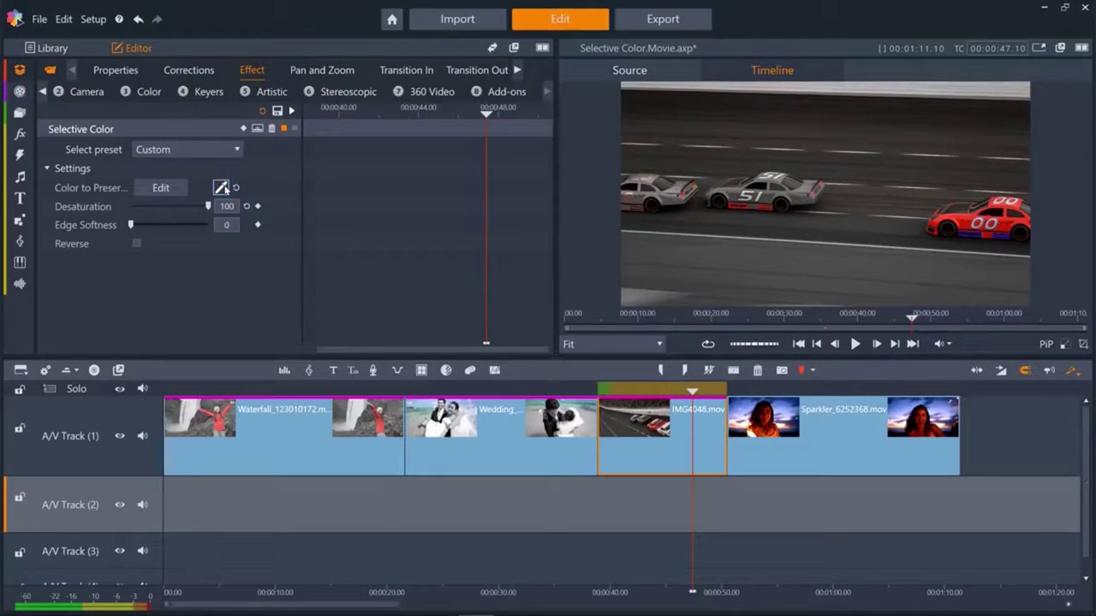
# Lower the race clip's Desaturation to 81, then replay it from near the start to review
pyautogui.moveTo(210, 206); pyautogui.dragTo(190, 211)
pyautogui.moveTo(691, 391); pyautogui.dragTo(606, 391)
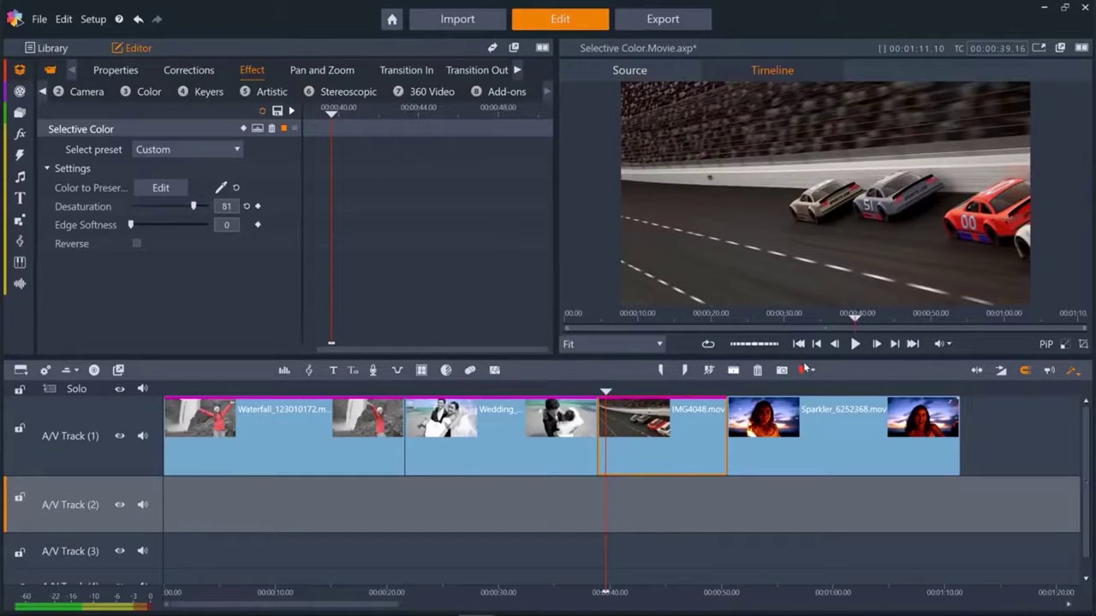
pyautogui.click(854, 343)
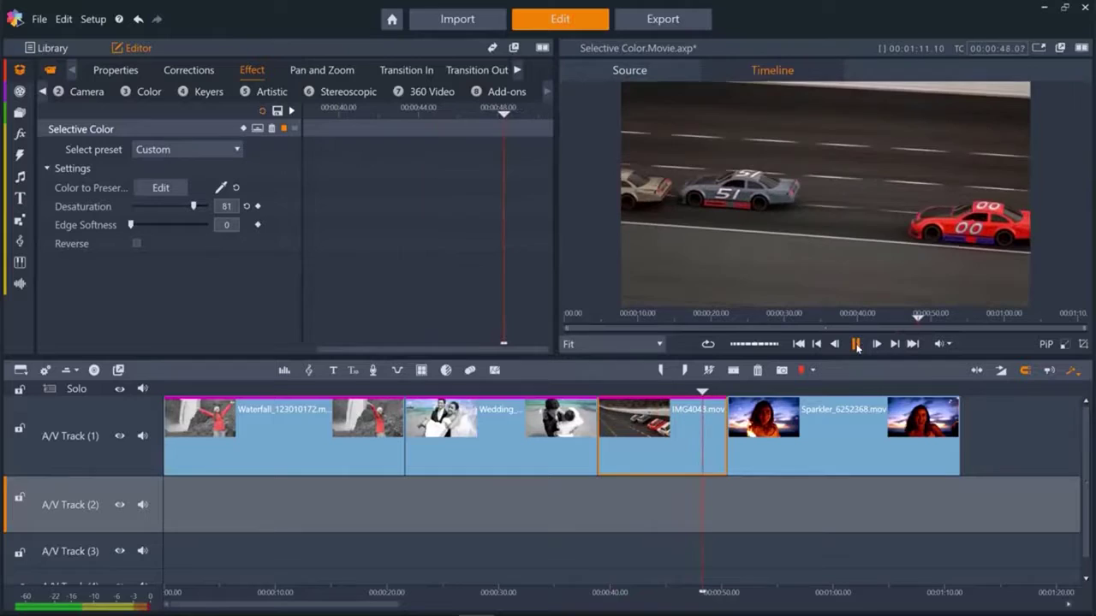
pyautogui.click(855, 343)
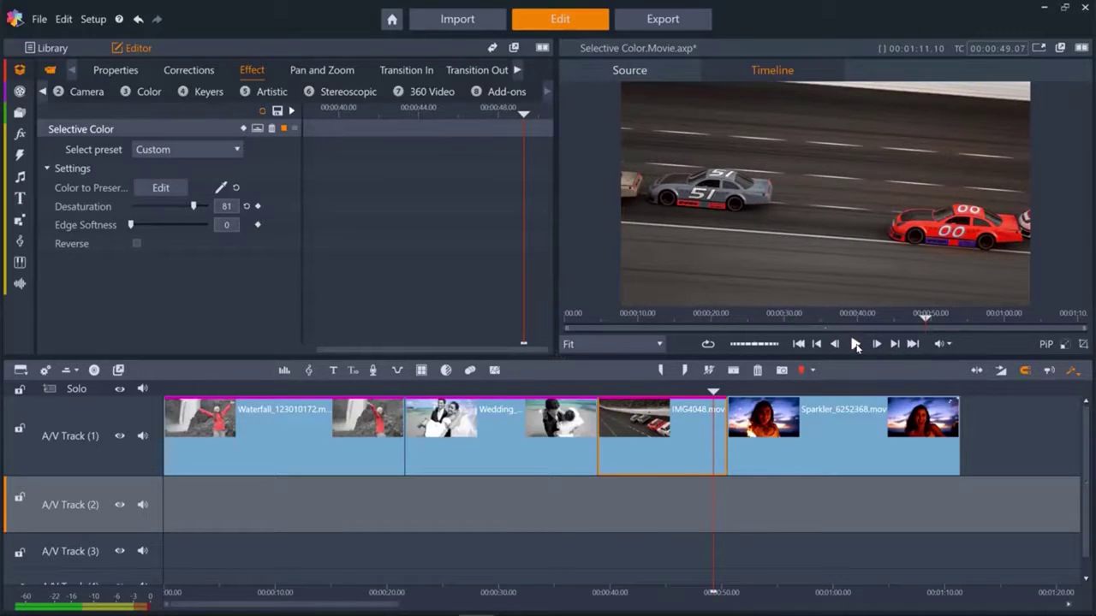
# Select the Sparkler clip, move to its first frame, and apply Selective Color from the Color effects
pyautogui.click(836, 434)
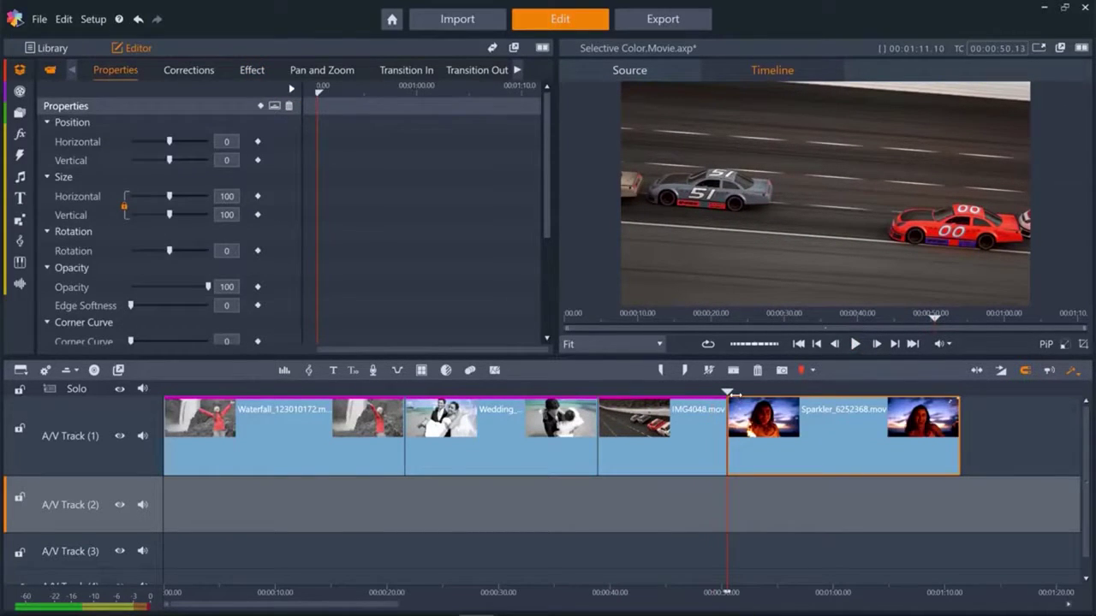
pyautogui.click(736, 392)
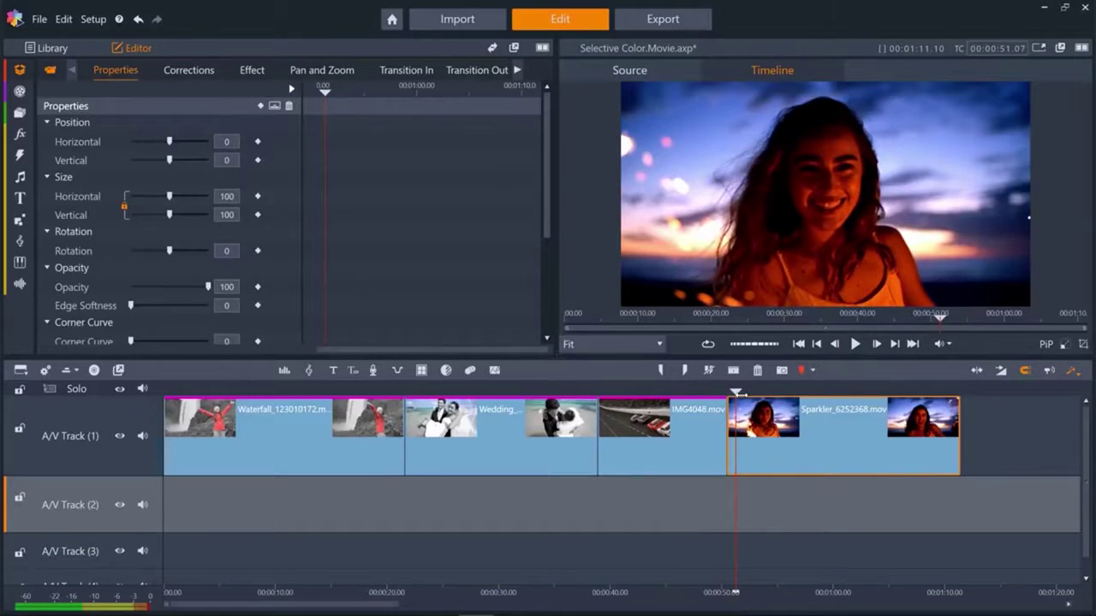
pyautogui.click(736, 392)
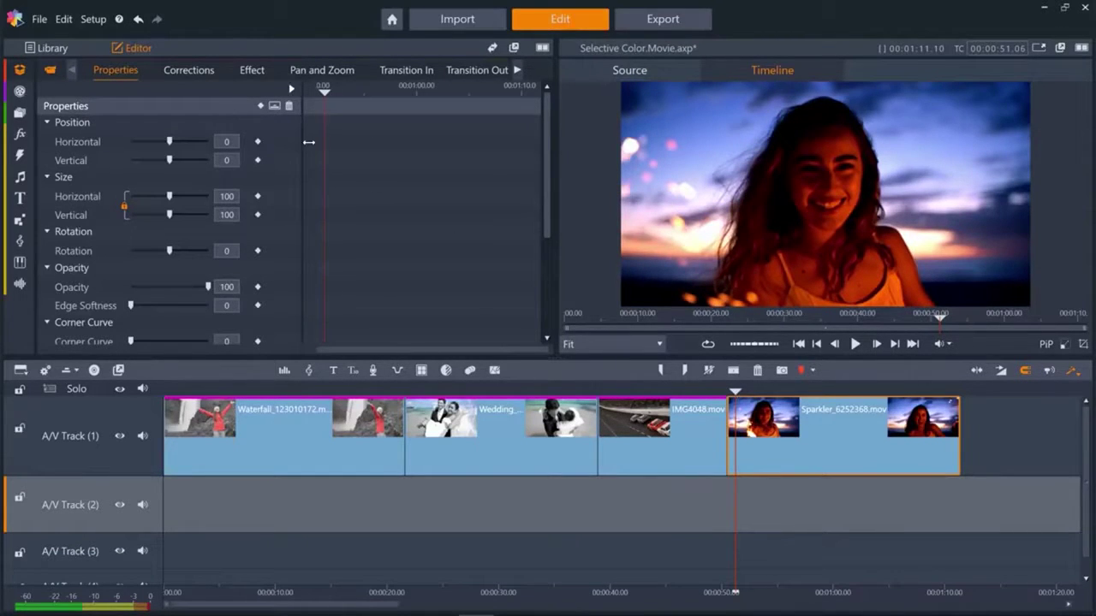
pyautogui.click(252, 70)
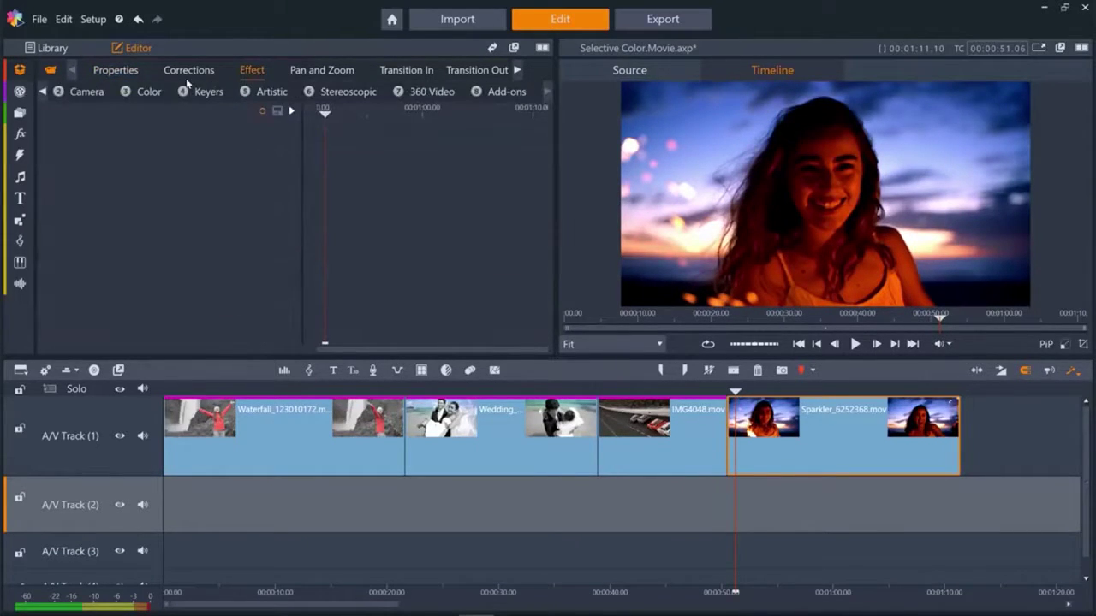
pyautogui.click(149, 92)
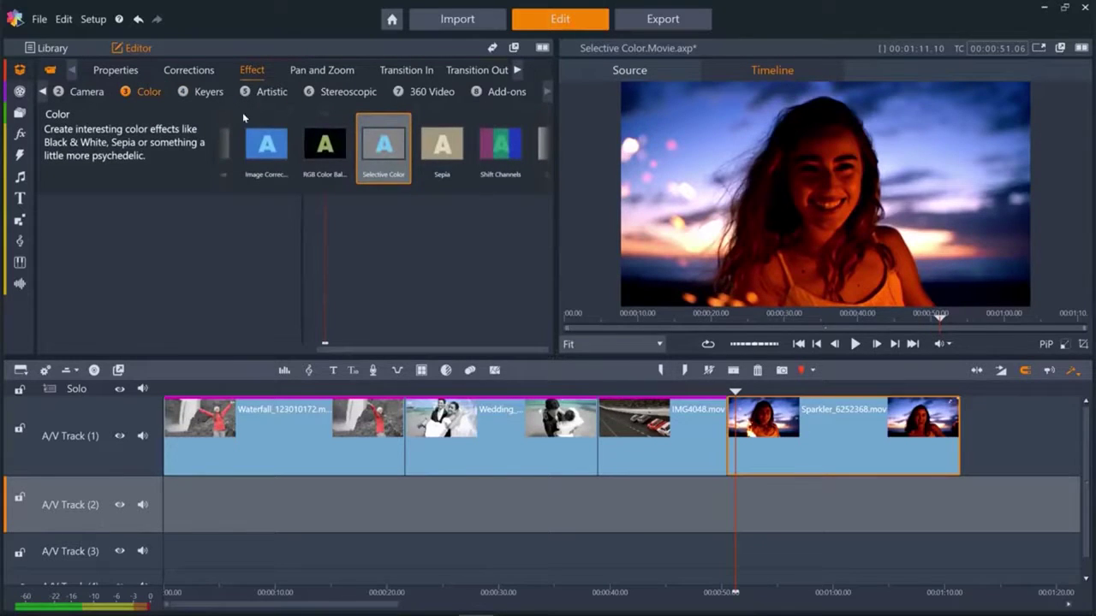
pyautogui.doubleClick(384, 144)
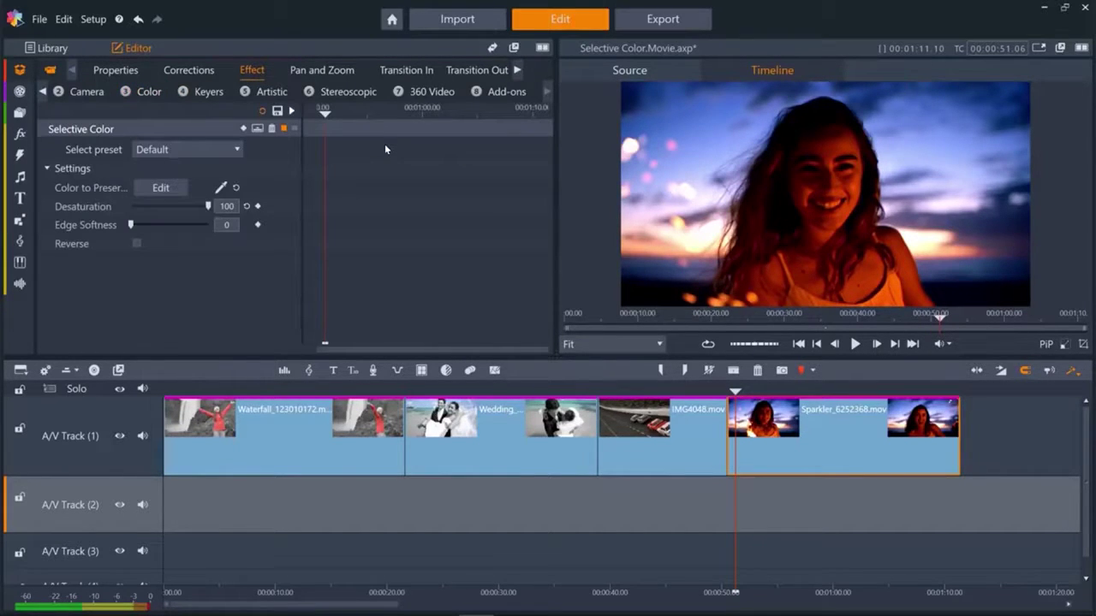
# Preserve the Sparkler clip's blue sky with the eyedropper, raise Edge Softness to 66, and preview
pyautogui.click(221, 188)
pyautogui.moveTo(661, 108); pyautogui.dragTo(728, 138)
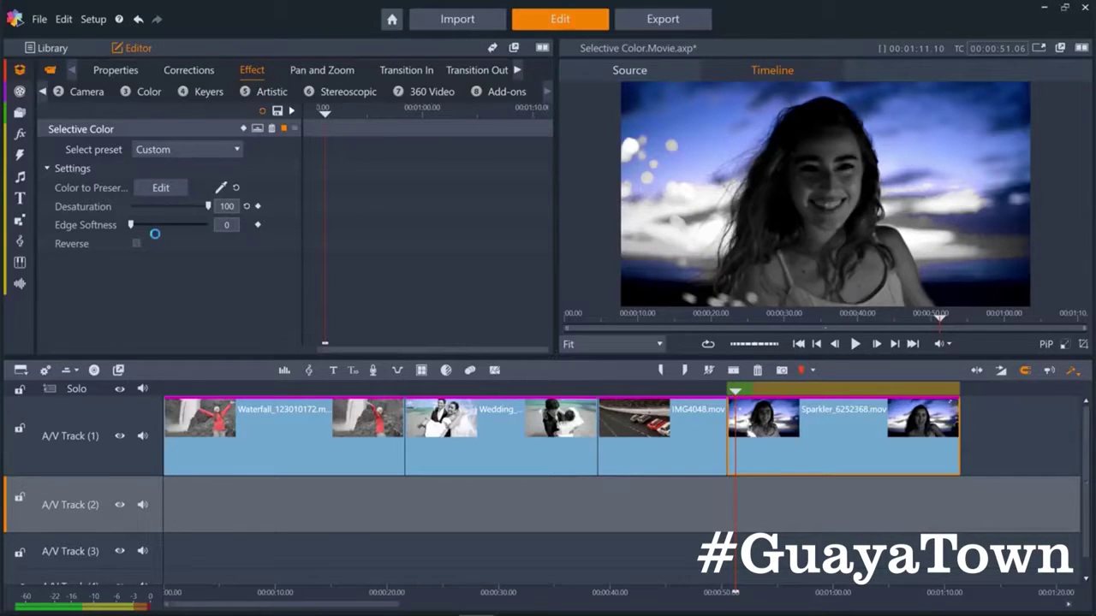
pyautogui.click(130, 225)
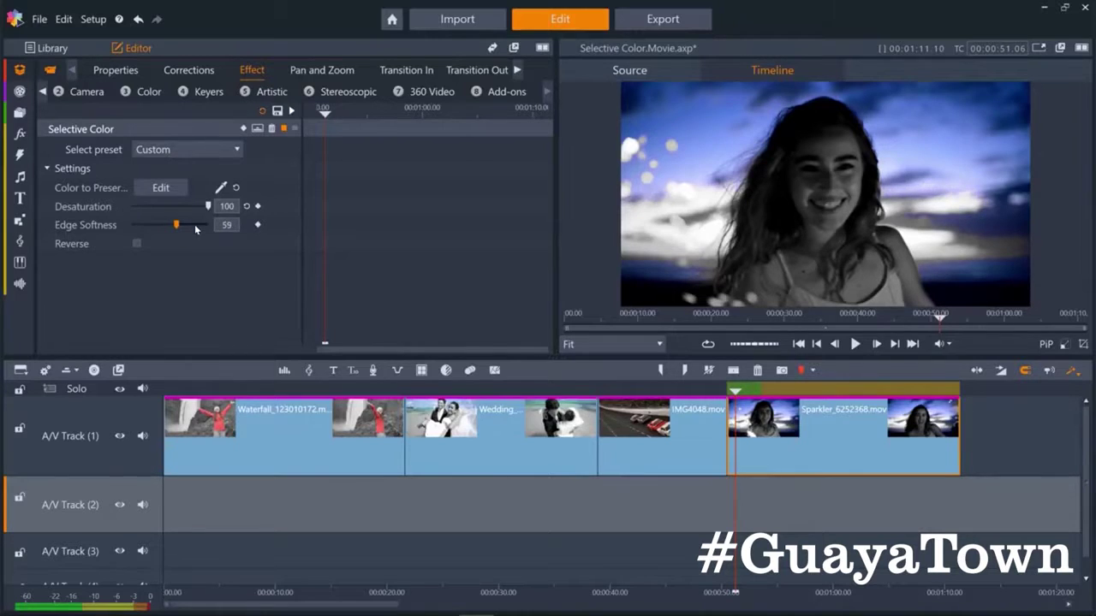
pyautogui.moveTo(174, 225); pyautogui.dragTo(187, 225)
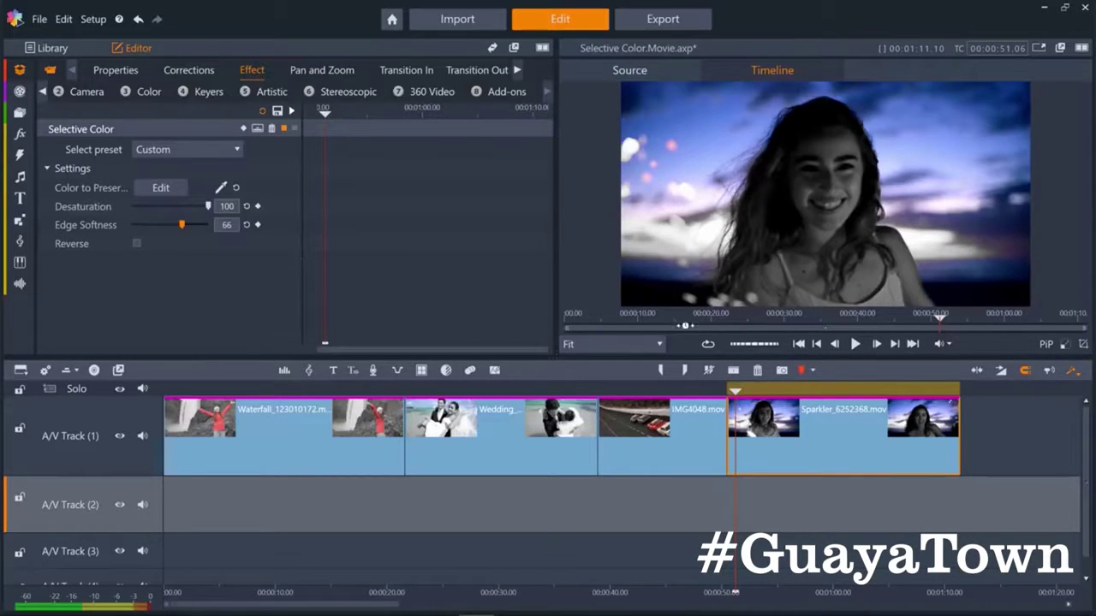
pyautogui.click(855, 344)
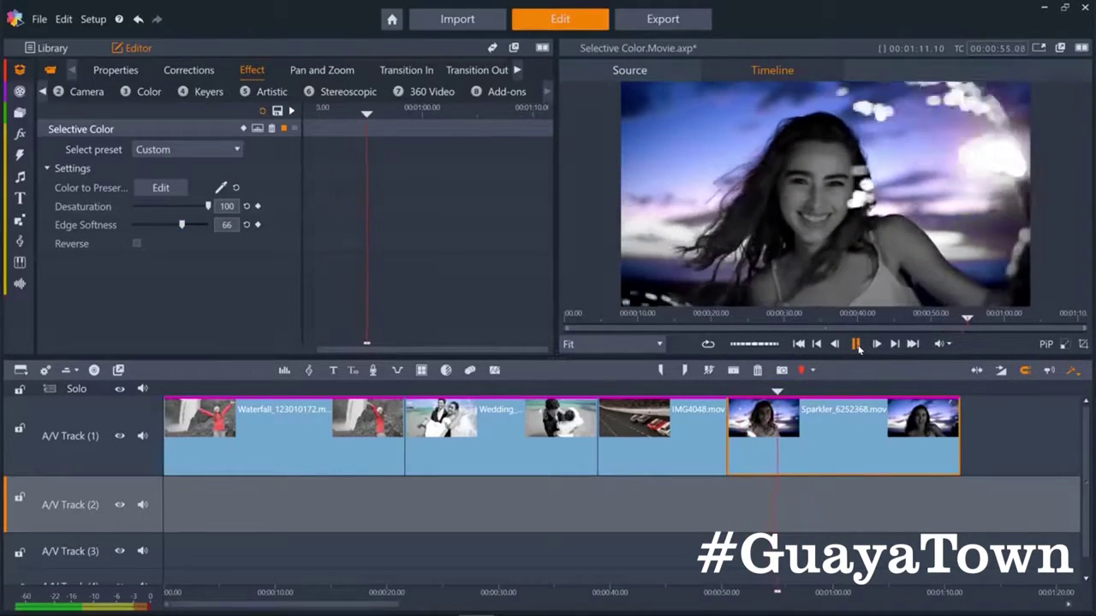
# Rewind to the Sparkler clip's start and split it repeatedly during playback into short jump-cut pieces
pyautogui.click(856, 344)
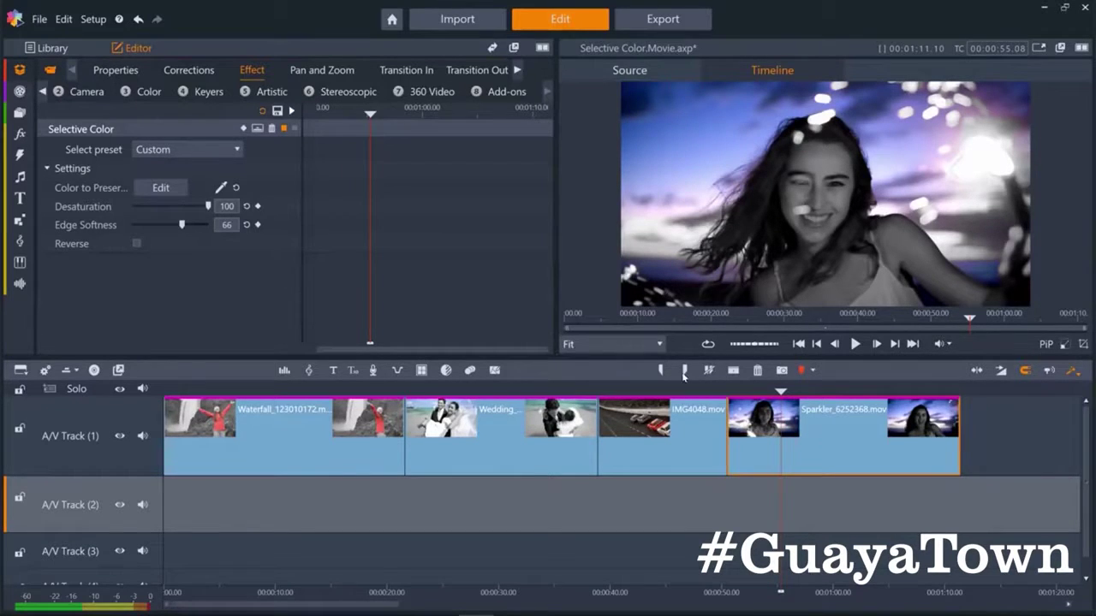
pyautogui.moveTo(780, 390); pyautogui.dragTo(729, 391)
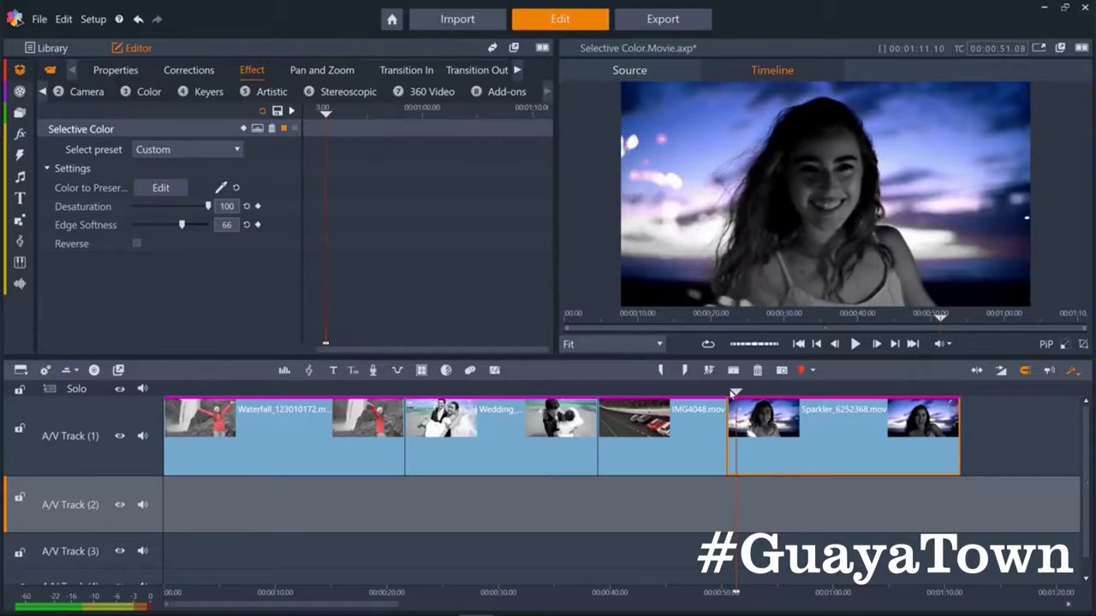
pyautogui.click(733, 370)
pyautogui.click(740, 377)
pyautogui.click(740, 377)
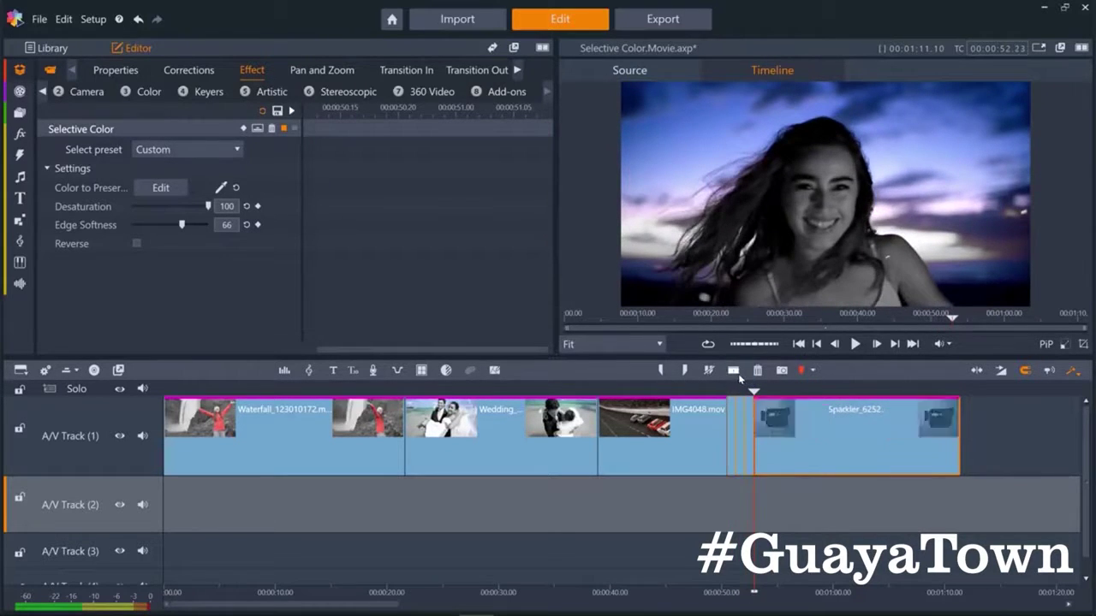
pyautogui.click(741, 377)
pyautogui.click(742, 379)
pyautogui.click(740, 378)
pyautogui.click(740, 377)
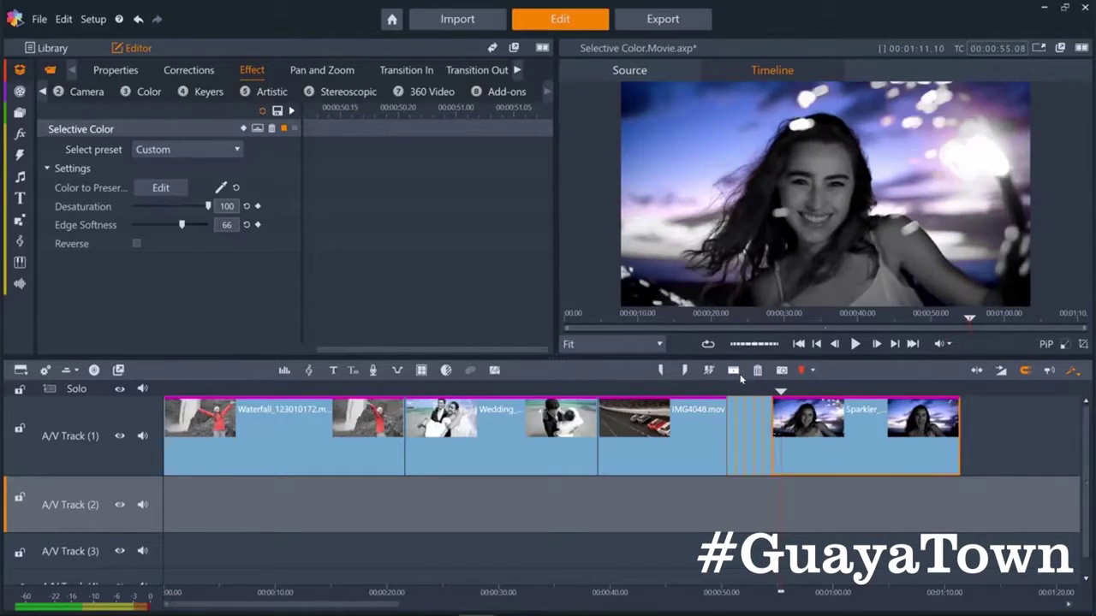
pyautogui.click(742, 378)
pyautogui.click(741, 378)
pyautogui.click(738, 377)
pyautogui.click(738, 376)
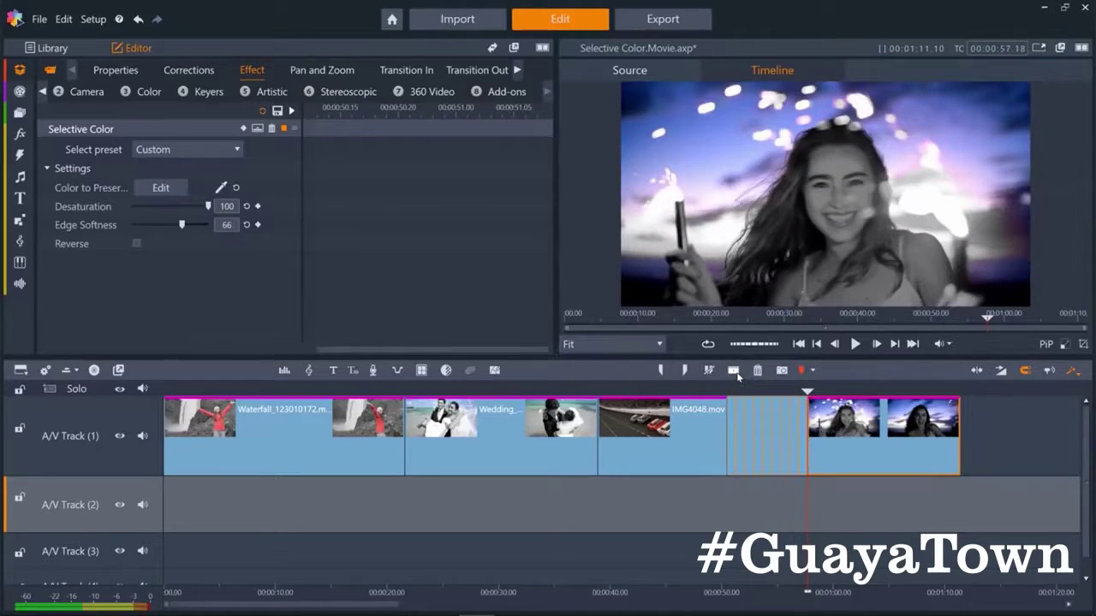
# Turn on Selective Color Reverse for three alternating Sparkler split pieces, then select the remaining clip
pyautogui.click(740, 406)
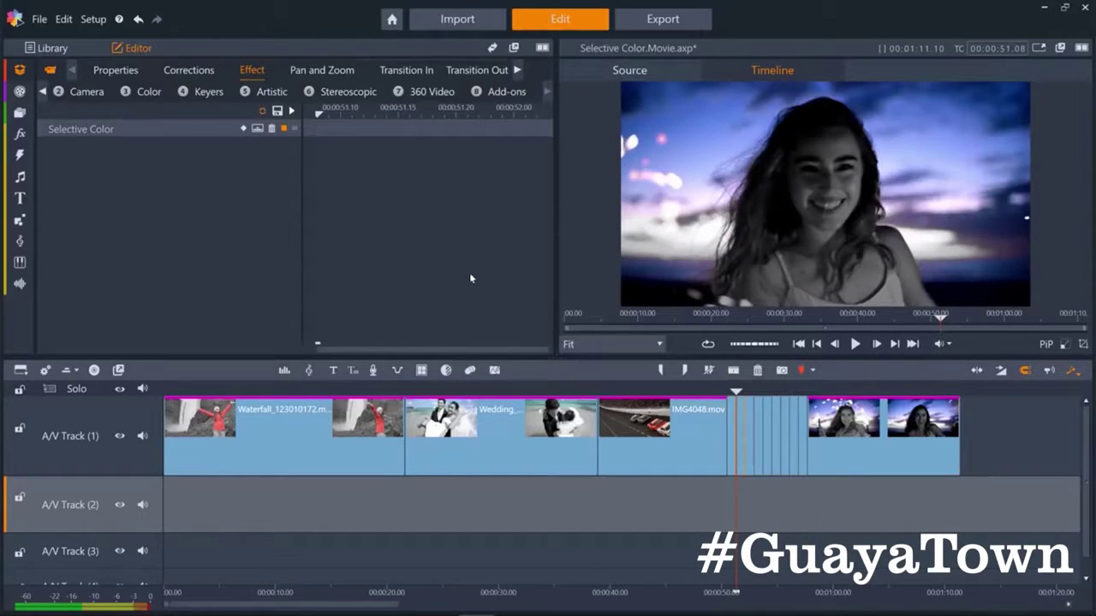
pyautogui.click(97, 128)
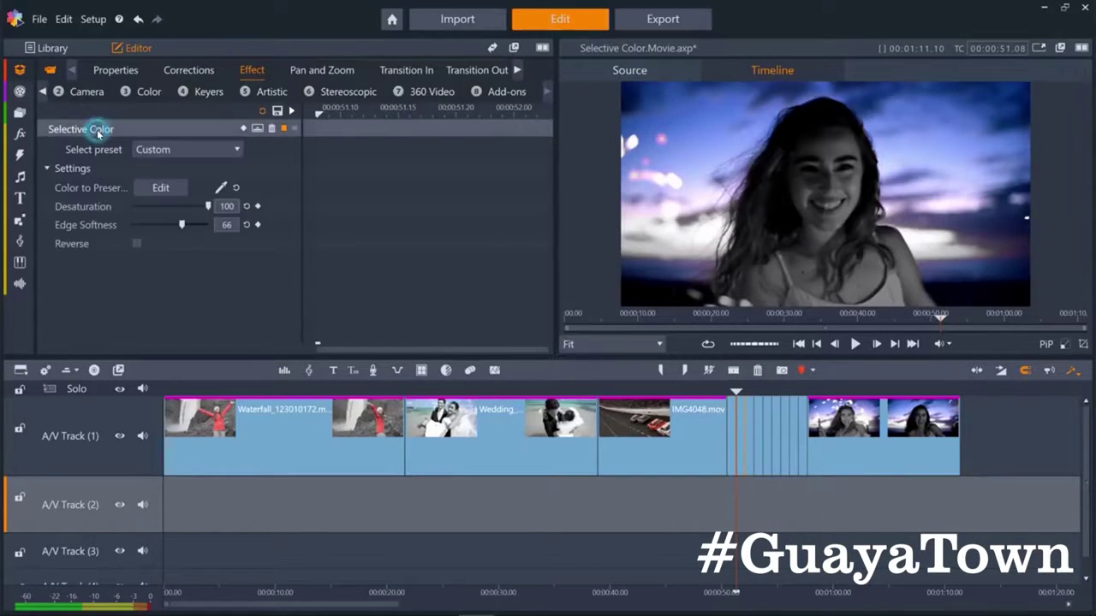
pyautogui.click(136, 244)
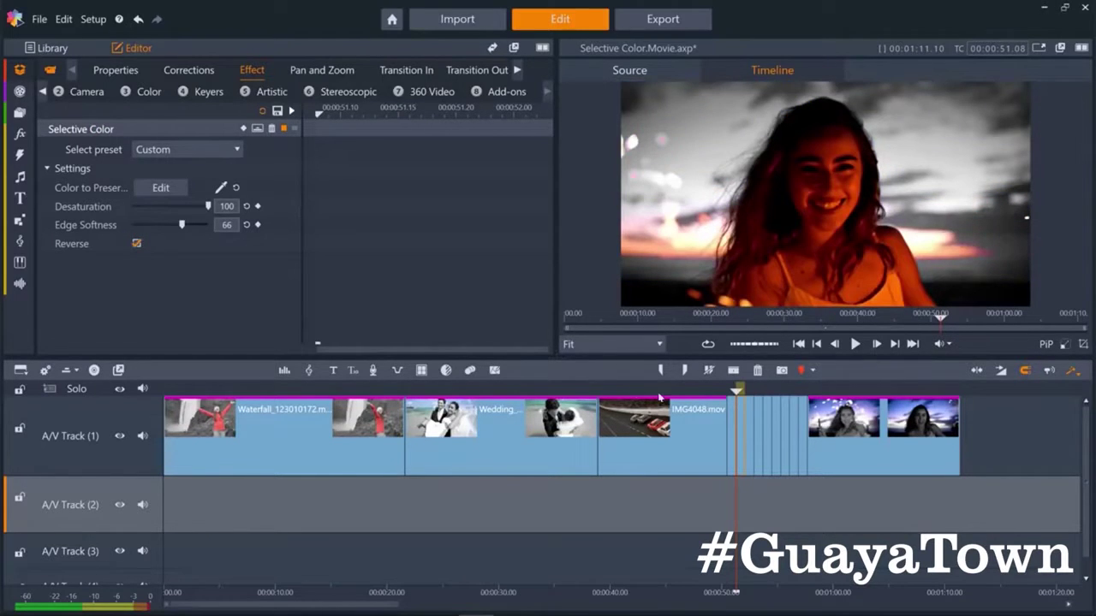
pyautogui.click(759, 414)
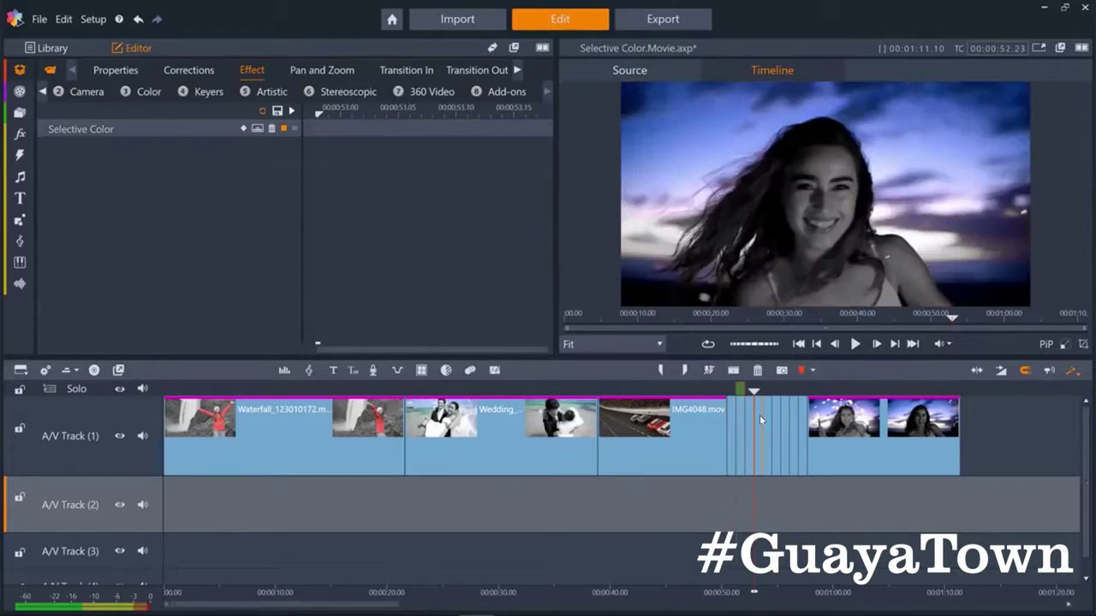
pyautogui.click(98, 128)
pyautogui.click(136, 244)
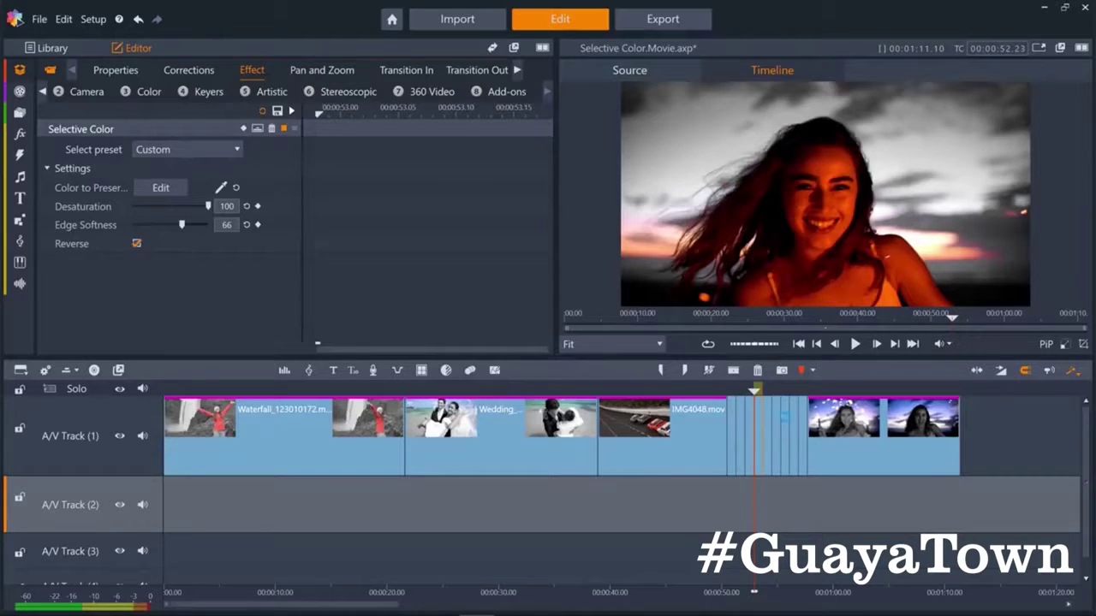
pyautogui.click(771, 414)
pyautogui.click(83, 128)
pyautogui.click(136, 244)
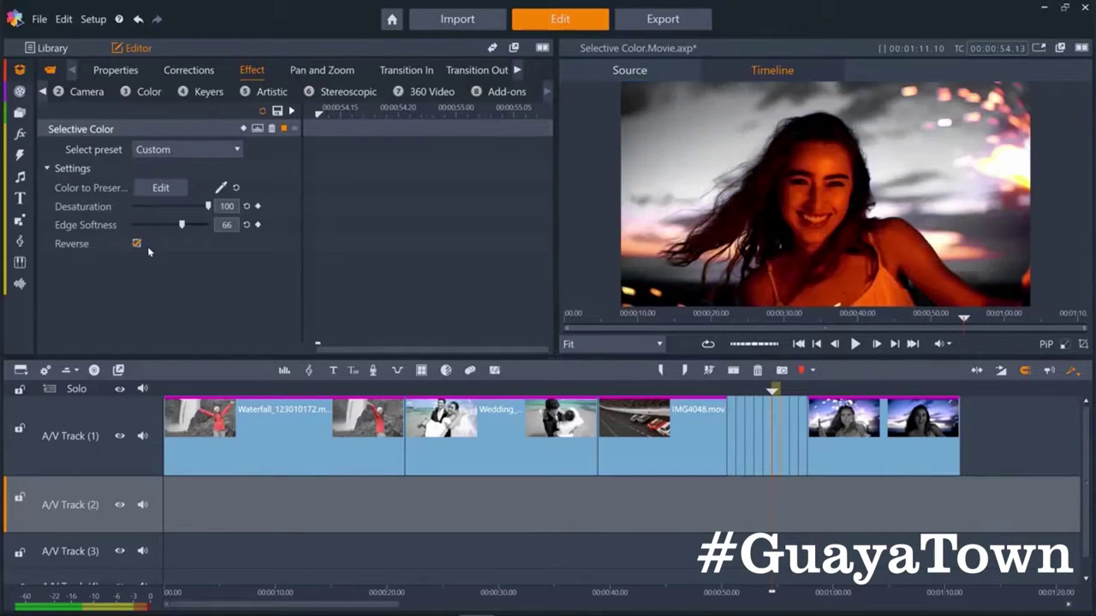
pyautogui.click(794, 414)
pyautogui.click(83, 129)
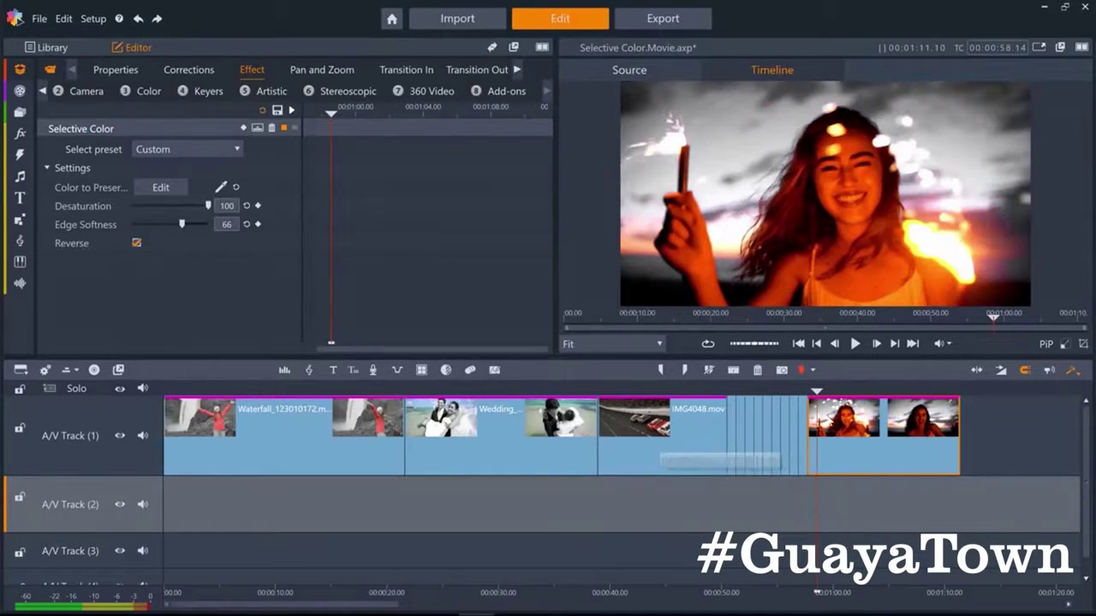
# Split off the final Sparkler piece and turn its Selective Color Reverse off
pyautogui.click(734, 370)
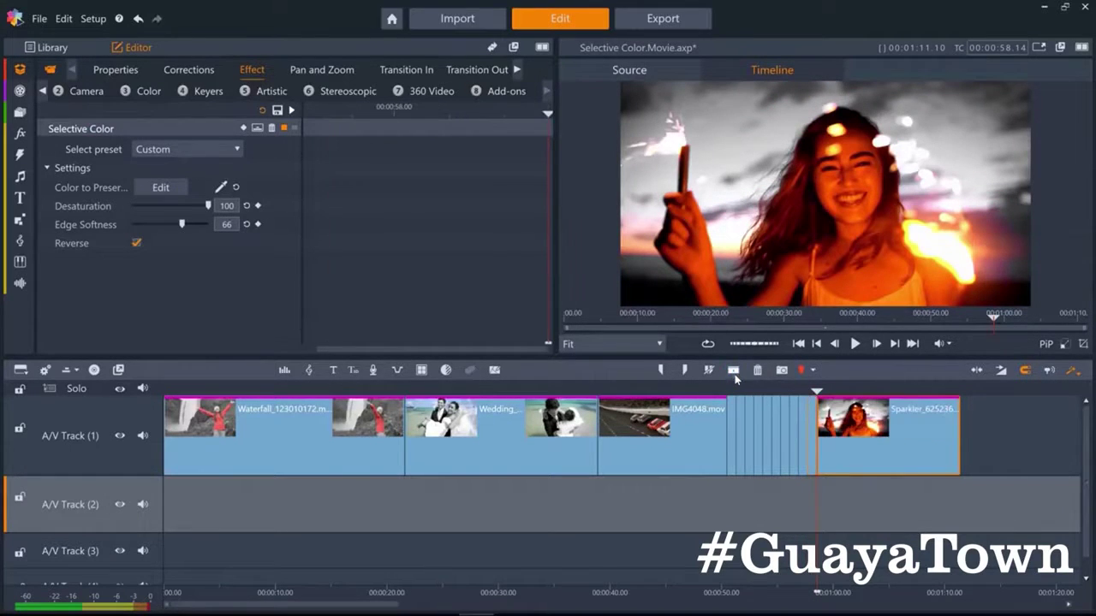
pyautogui.click(854, 455)
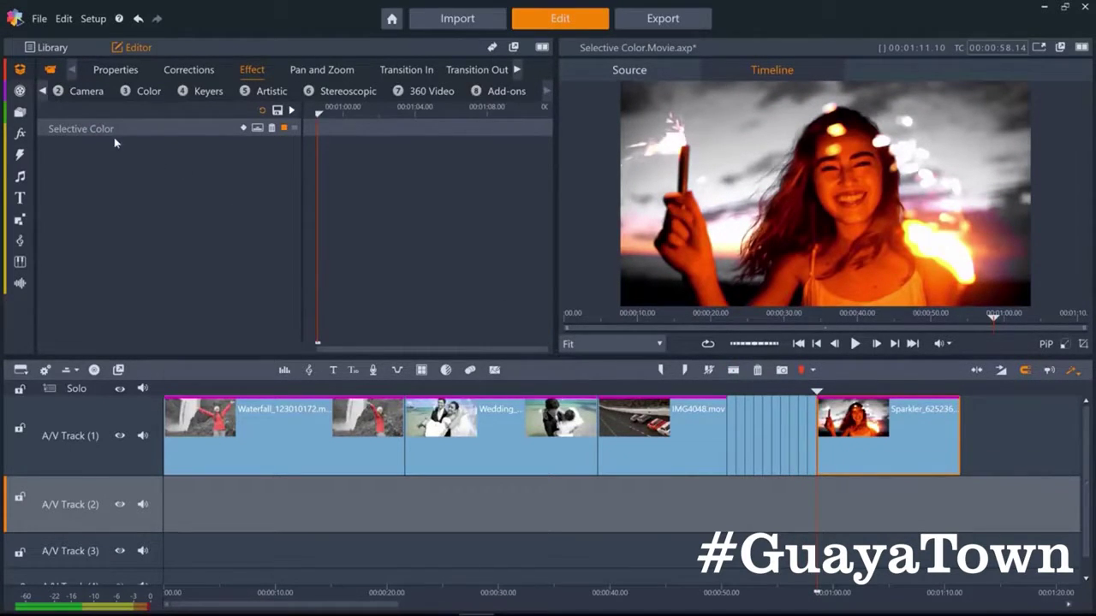
pyautogui.click(91, 131)
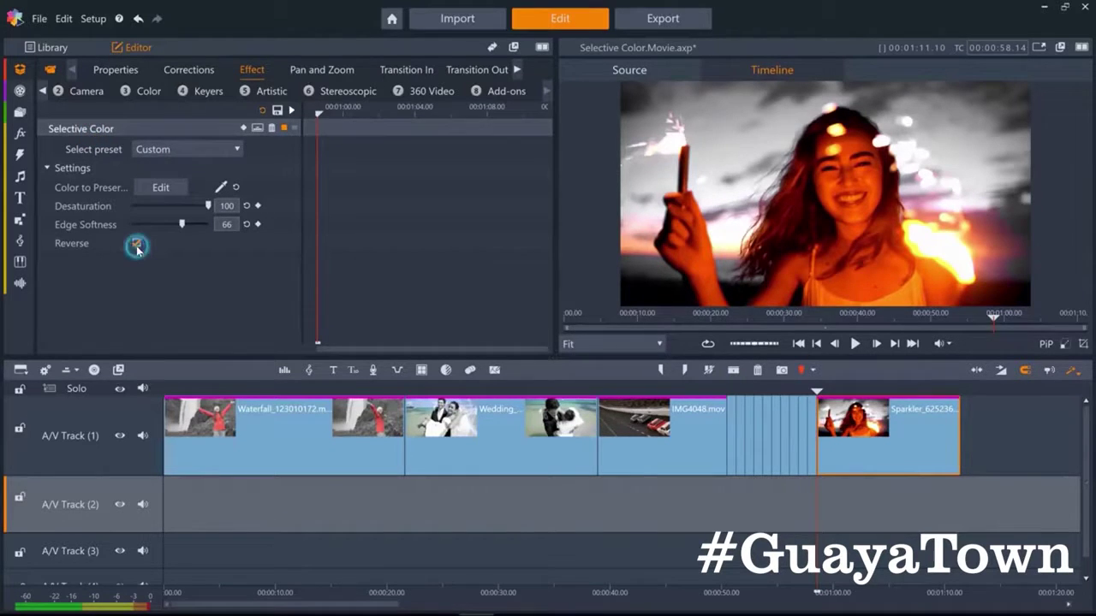
pyautogui.click(136, 246)
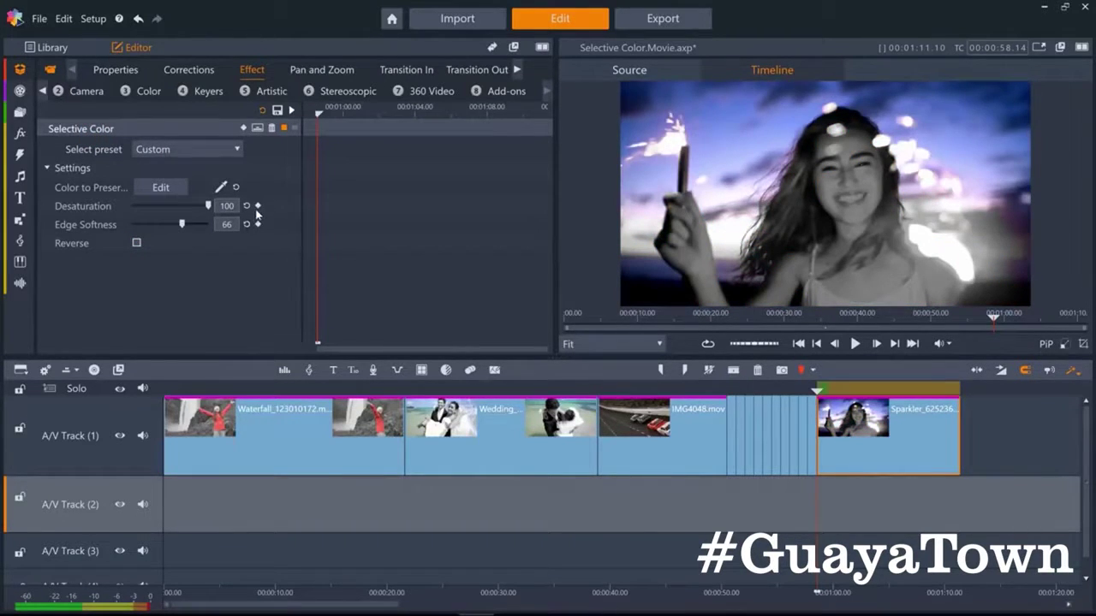
# Keyframe Desaturation to fade from 100 to 0 later in the clip, then replay the sparkler section
pyautogui.click(257, 206)
pyautogui.moveTo(817, 391); pyautogui.dragTo(854, 392)
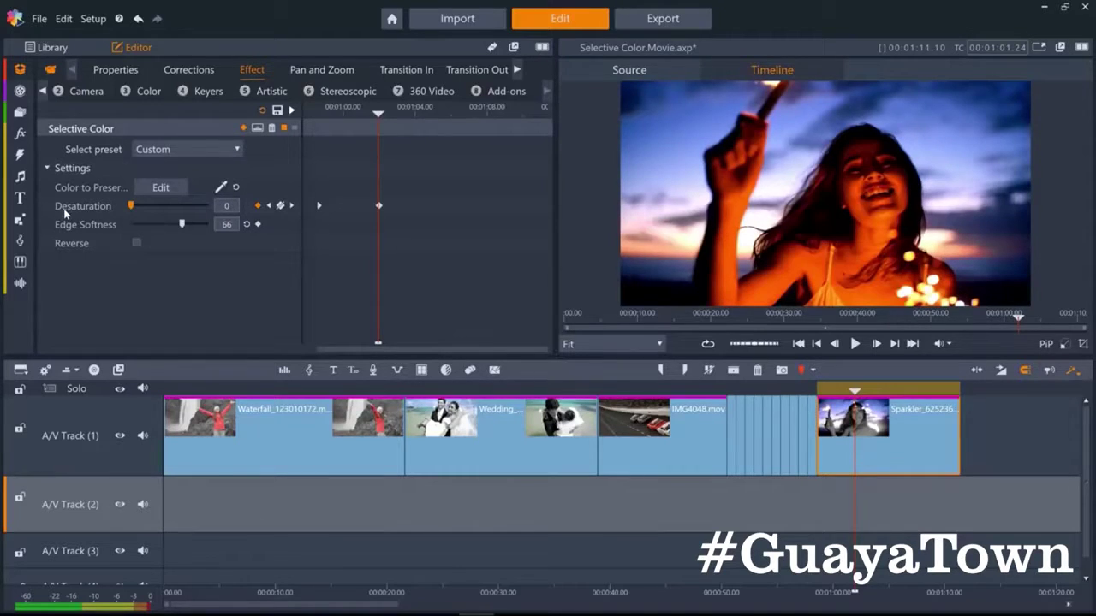
pyautogui.click(729, 391)
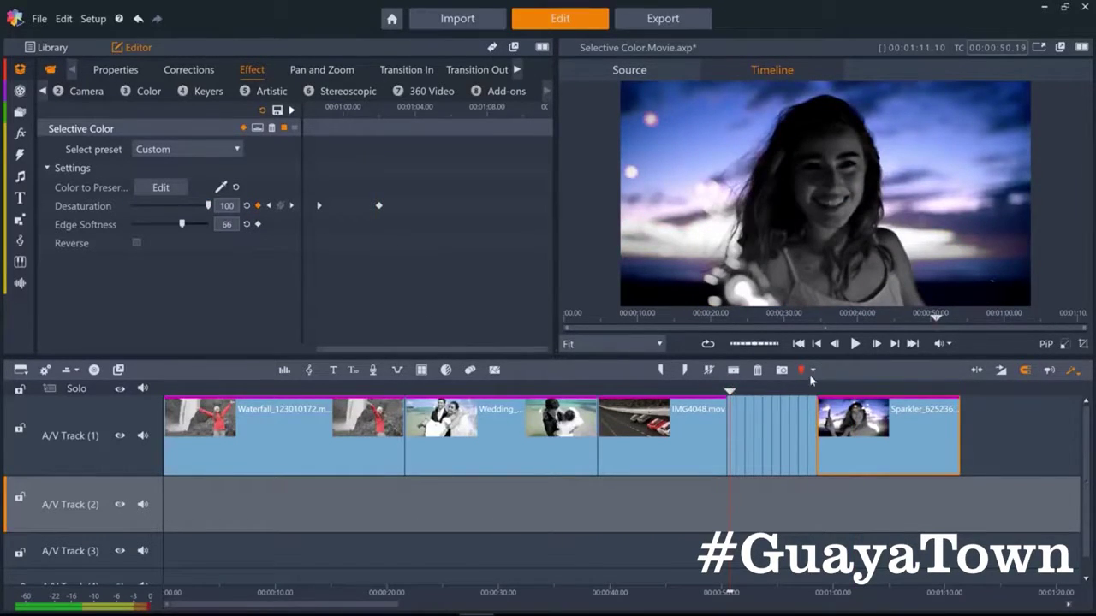
pyautogui.click(855, 344)
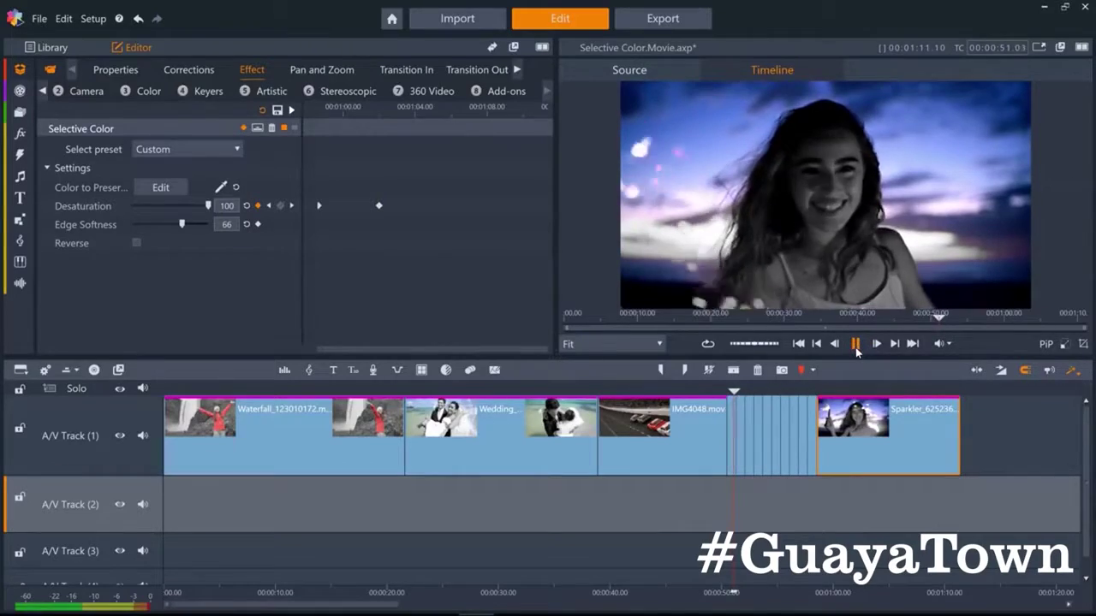